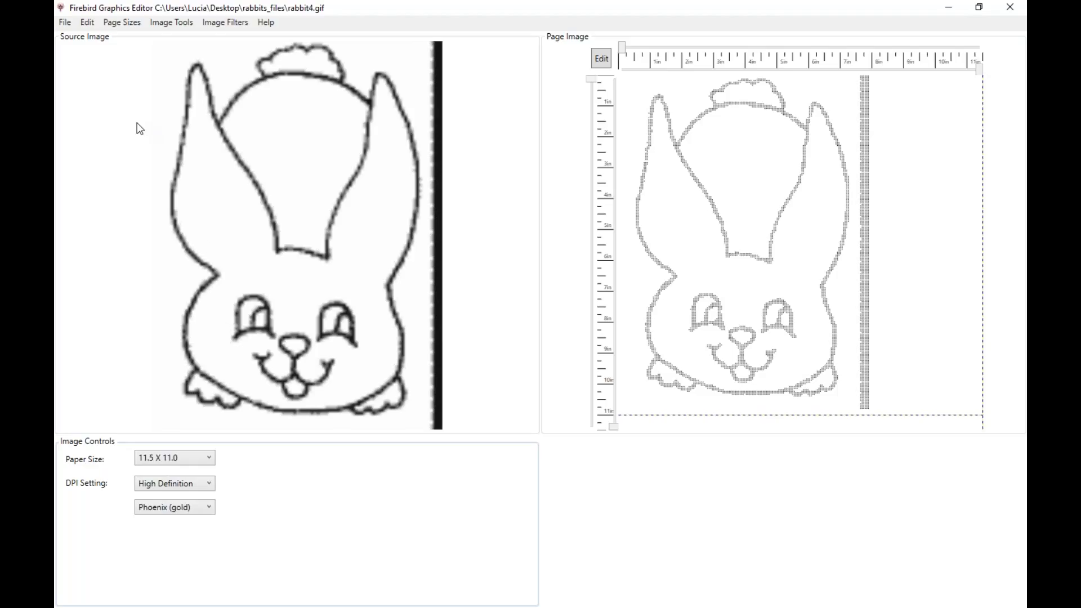
click(65, 22)
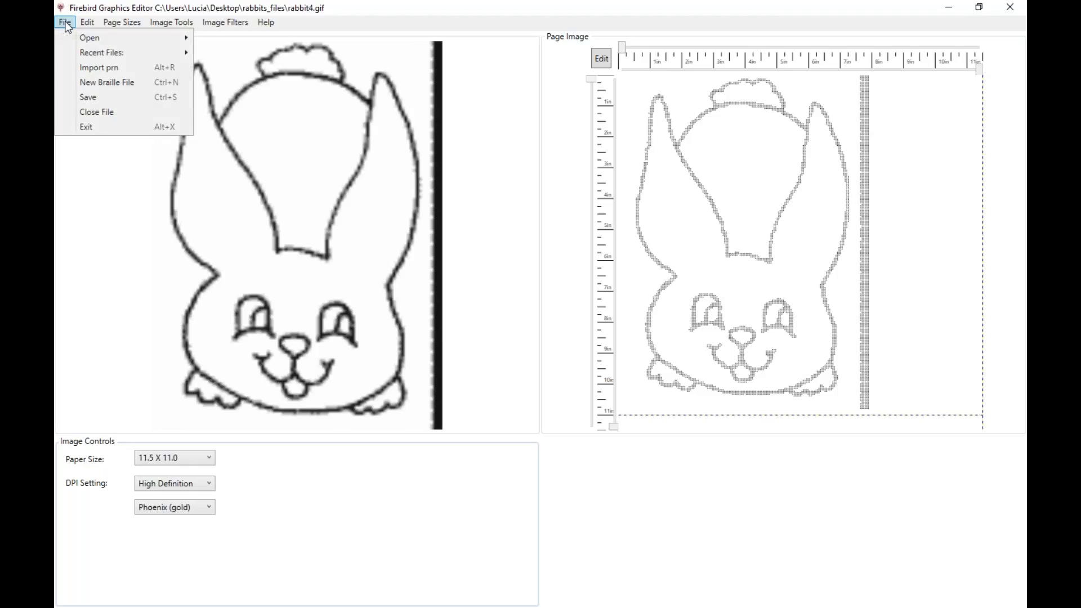
mouse_move(73, 39)
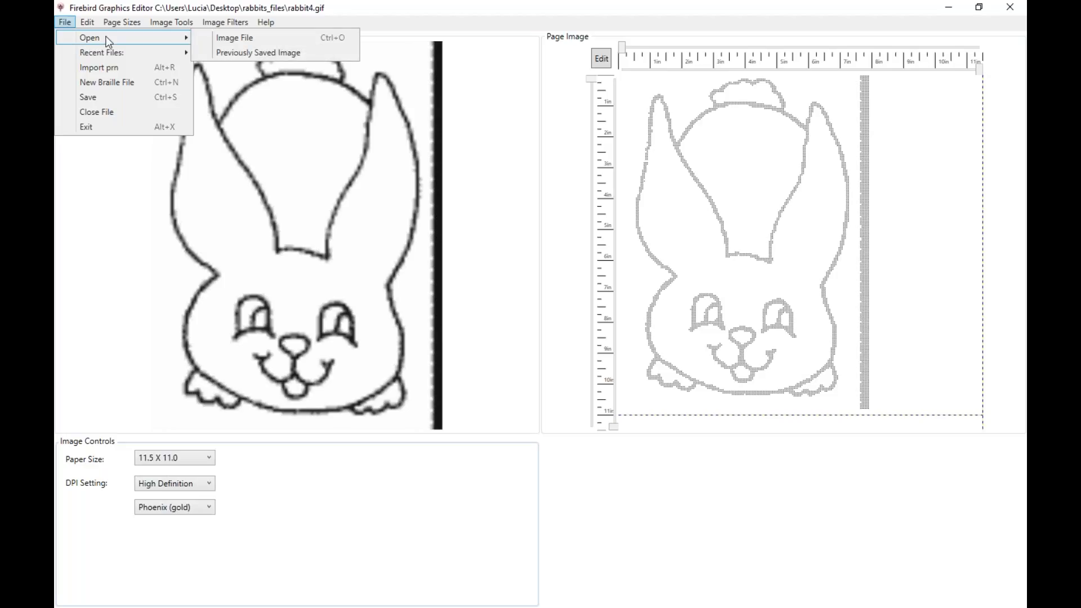
click(235, 38)
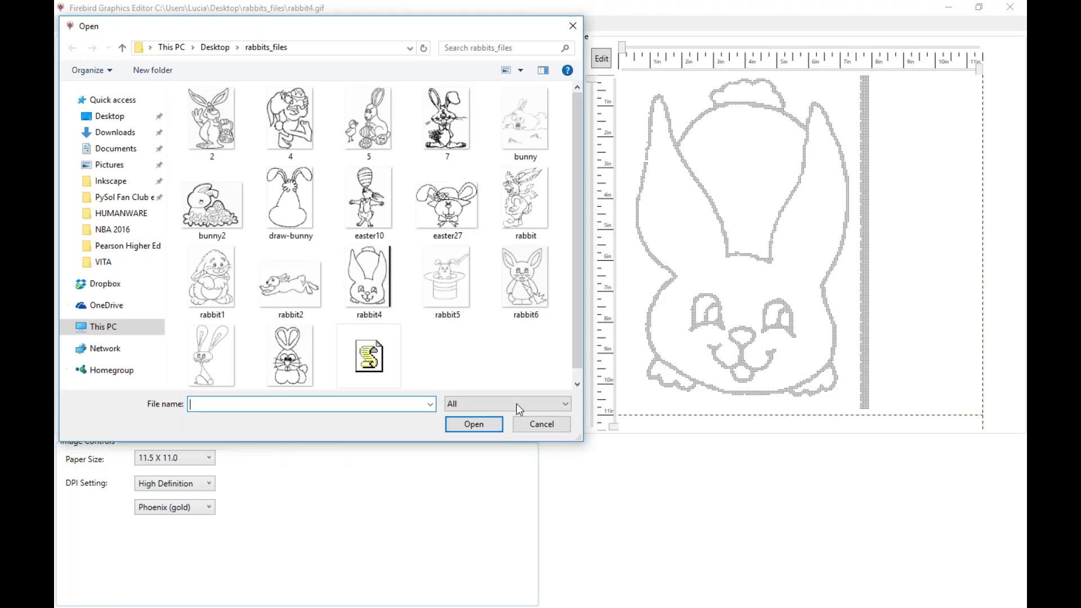
click(543, 429)
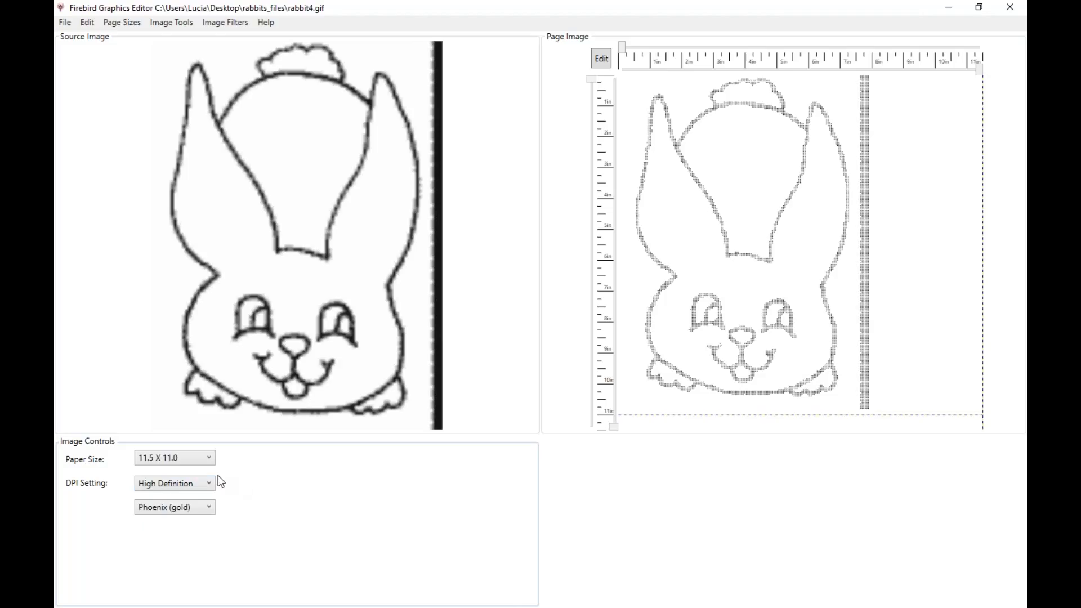
click(208, 462)
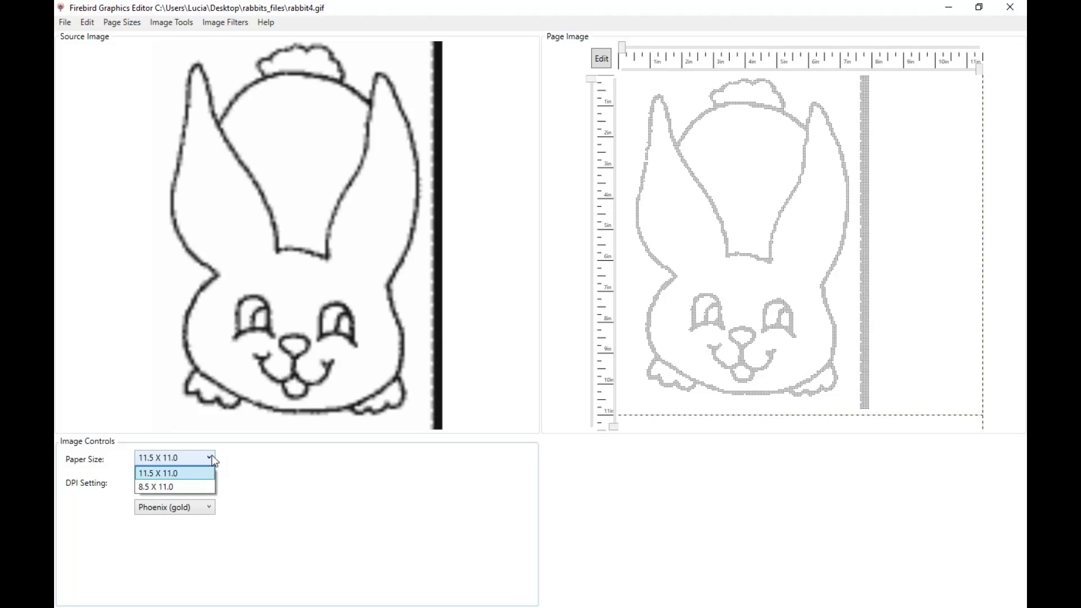
click(214, 460)
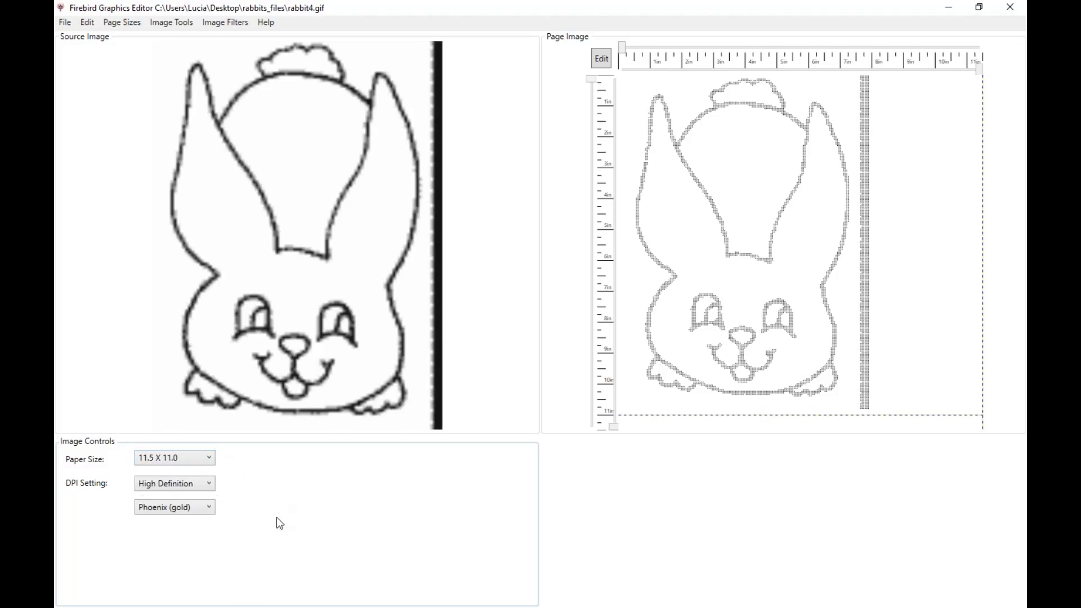
click(210, 509)
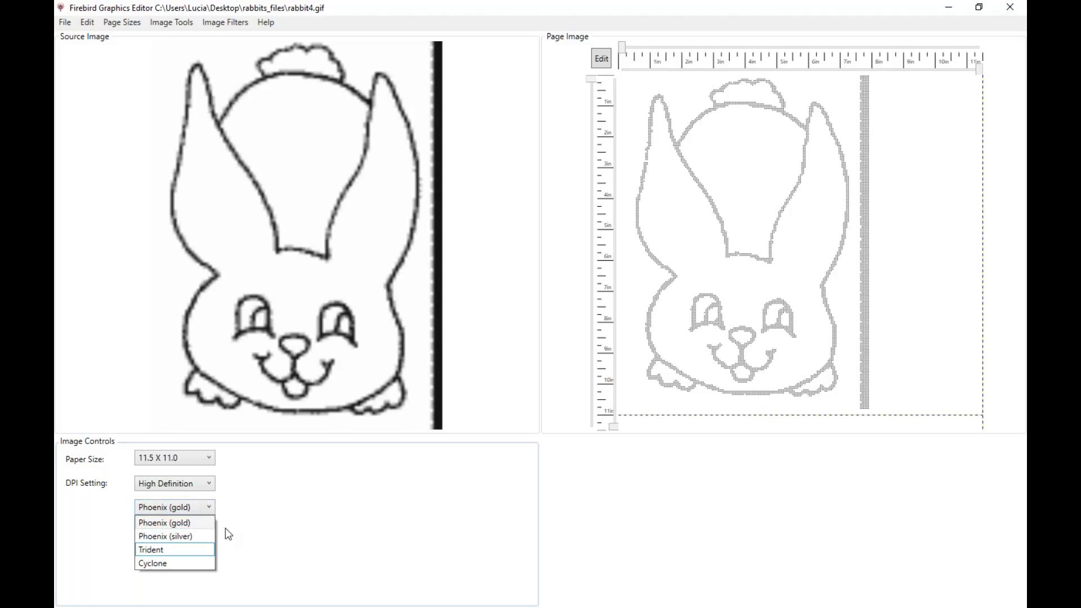
click(192, 485)
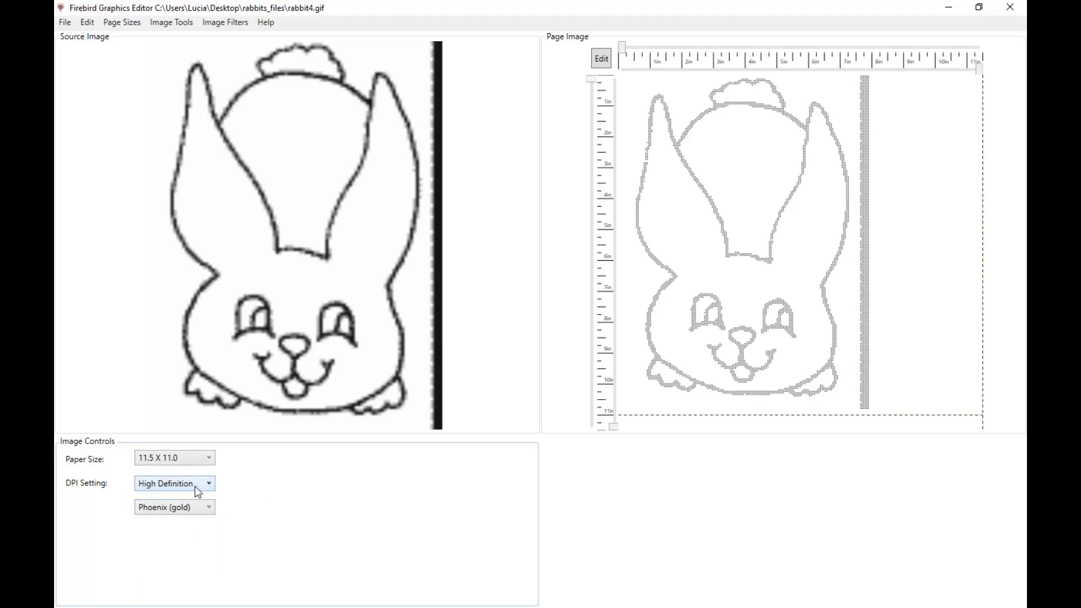
- Set the DPI of the rabbit page image to 20.00
click(209, 485)
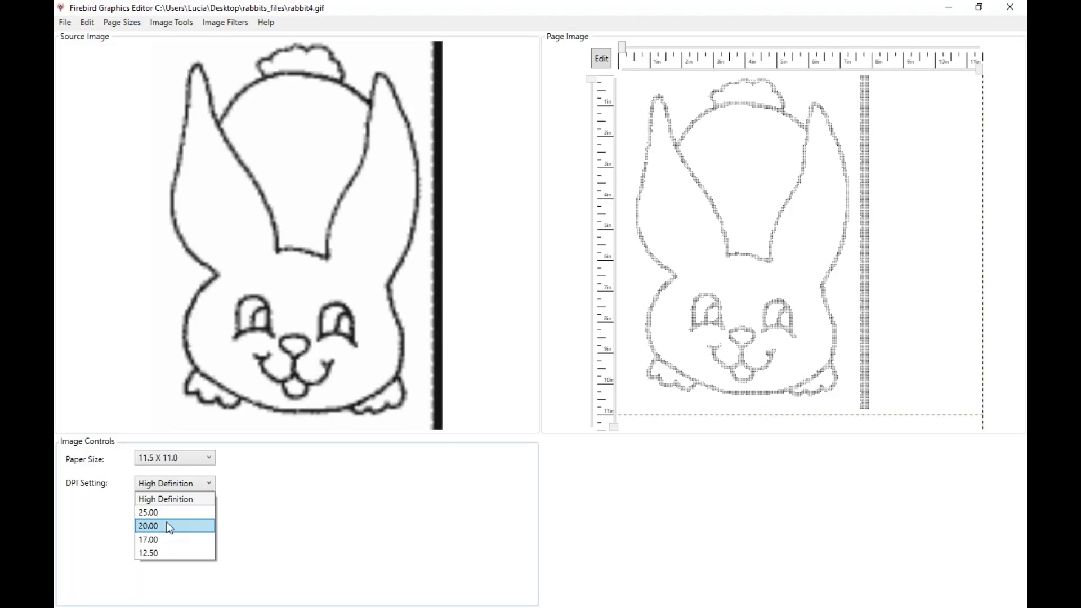
click(183, 497)
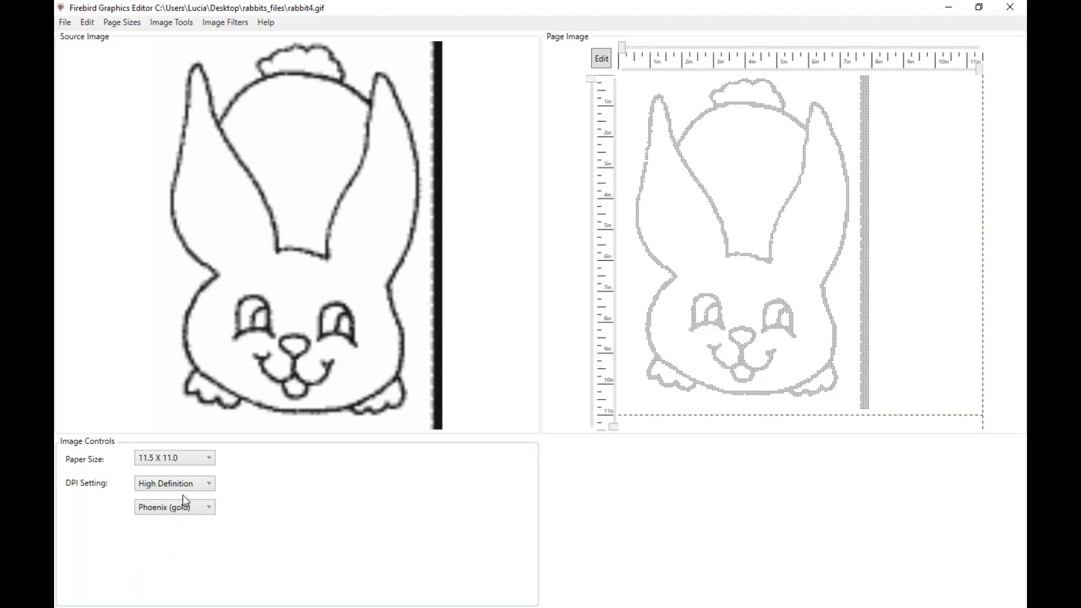
click(209, 482)
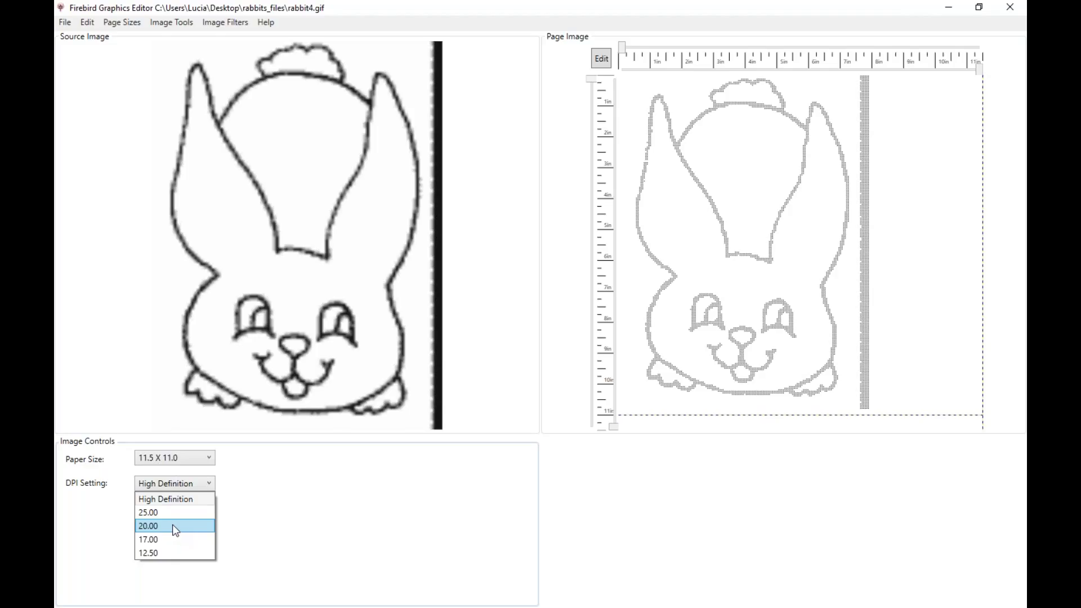
click(174, 526)
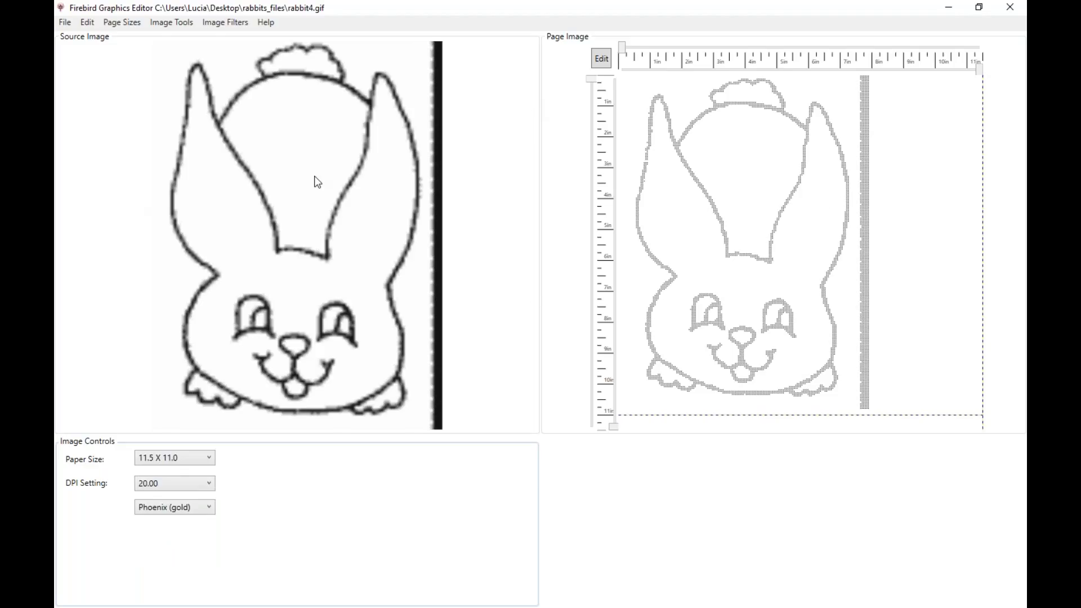
- Examine the undo, custom page size and image tool commands, including the Gaussian Blur preview for the rabbit source image
click(90, 23)
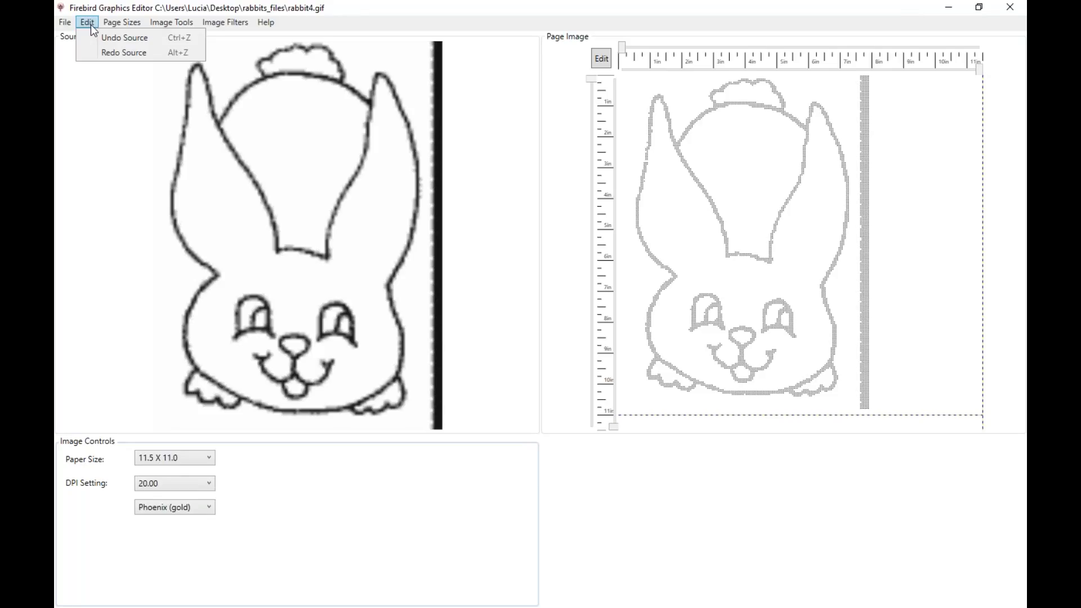
click(113, 22)
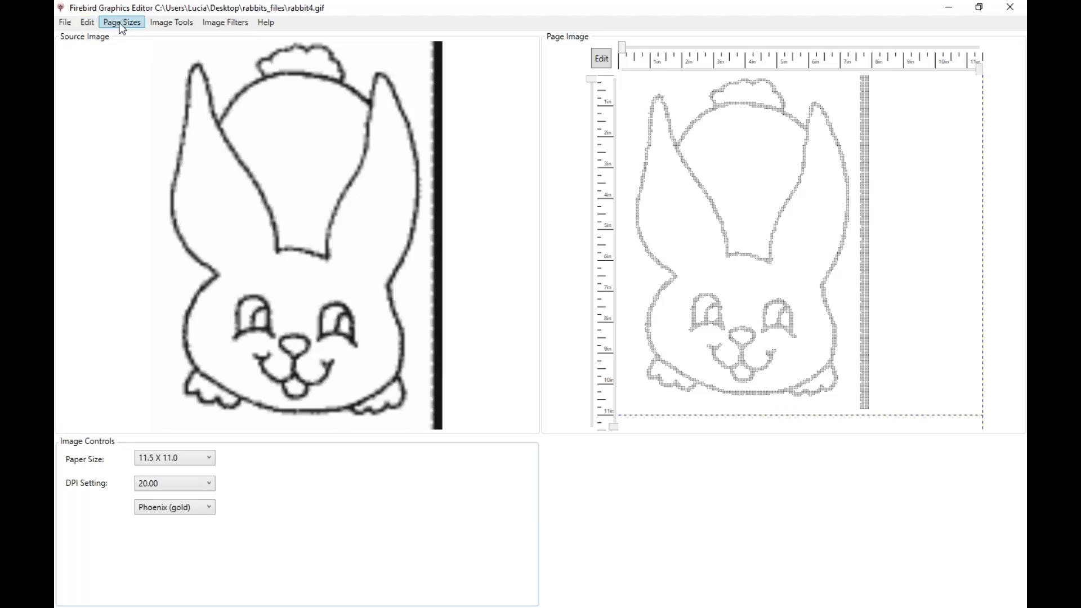
click(122, 27)
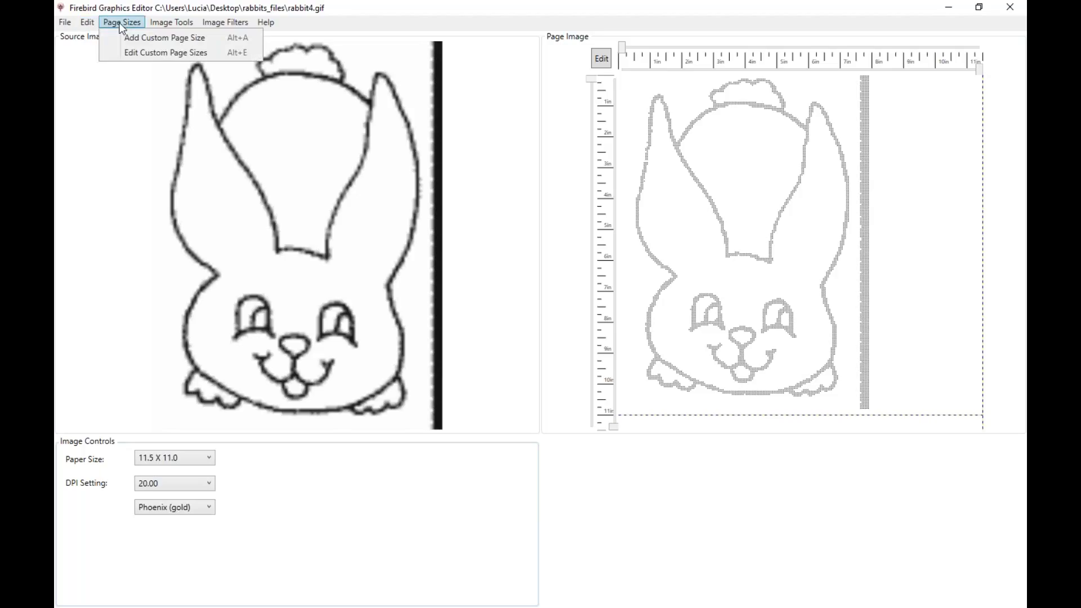
mouse_move(161, 29)
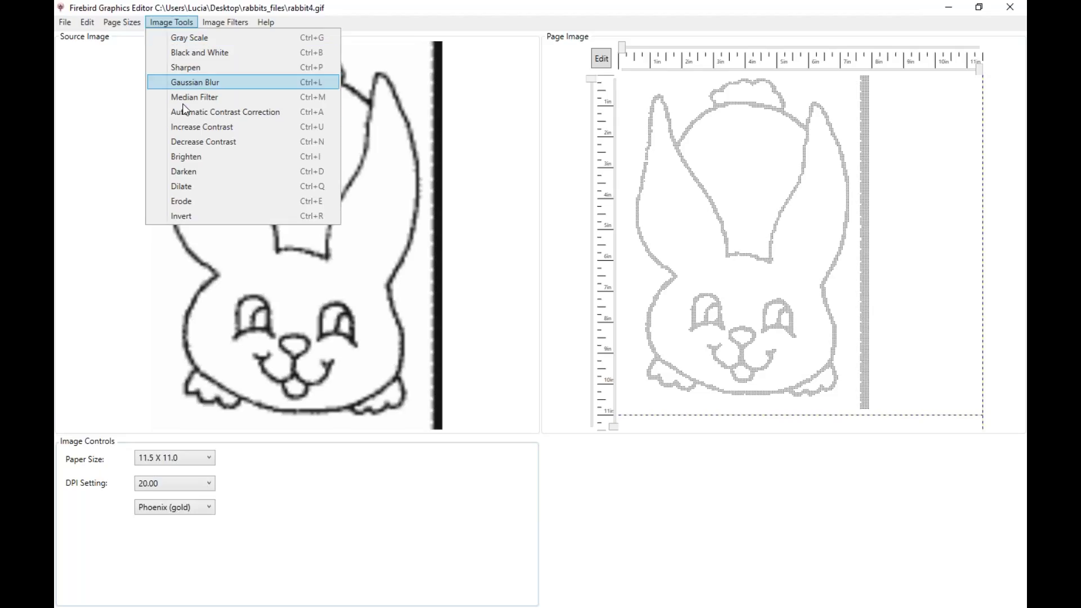
mouse_move(188, 131)
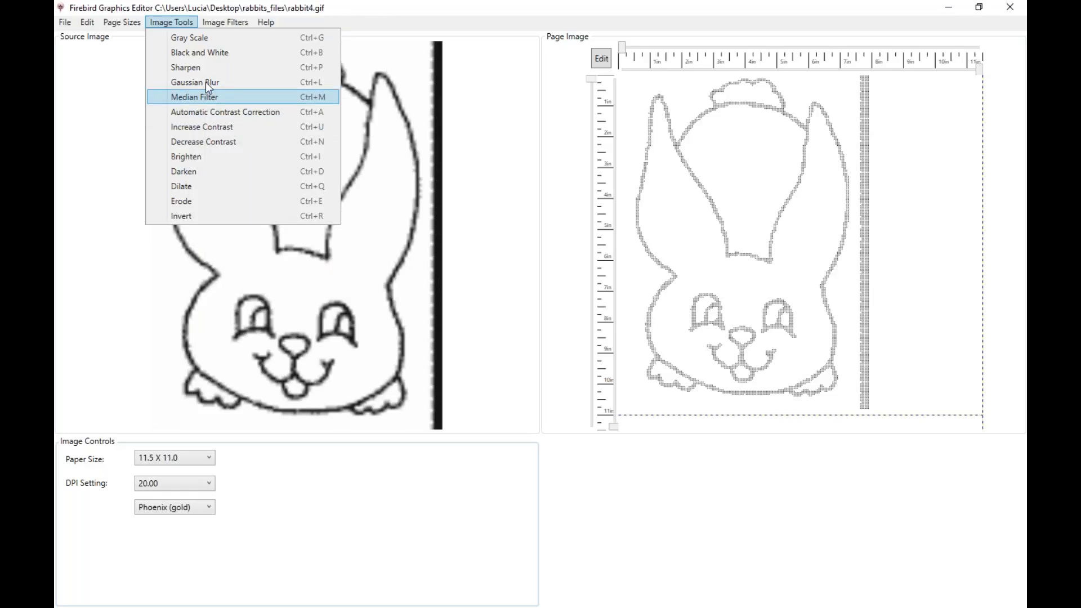
mouse_move(205, 82)
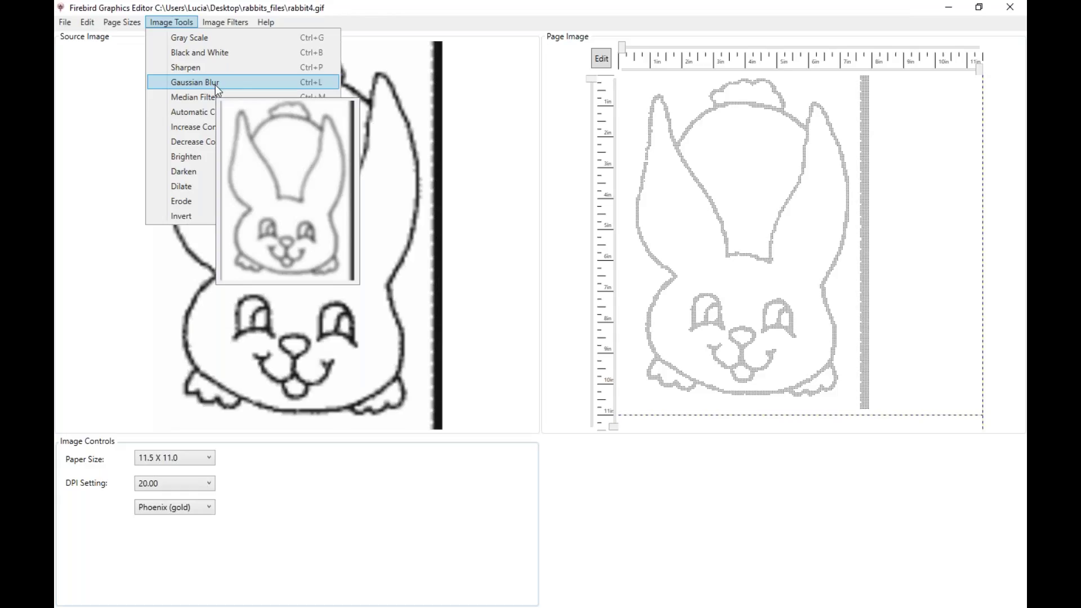
click(215, 85)
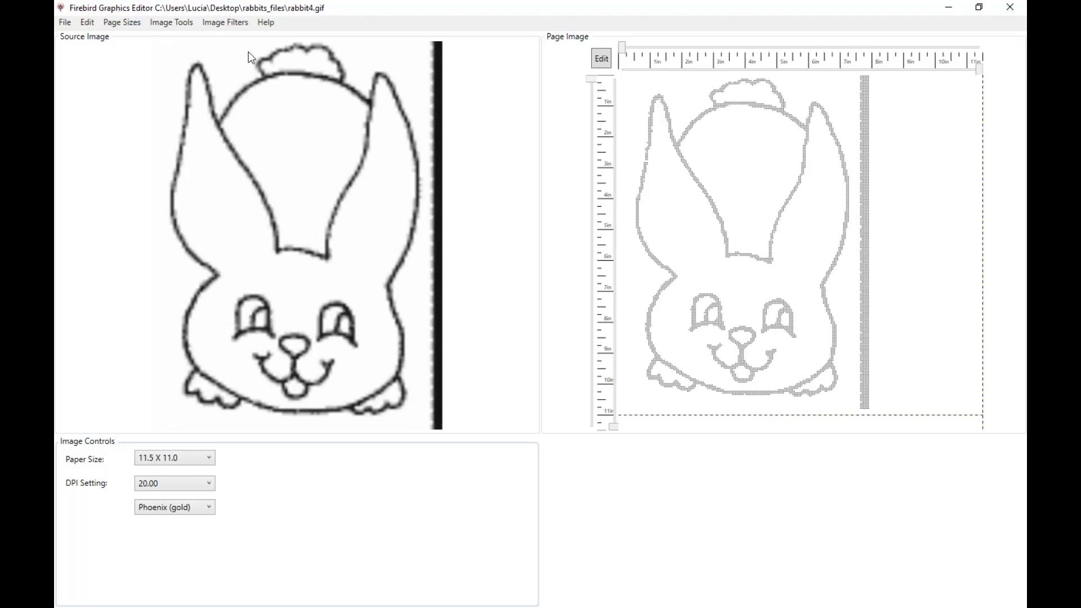
click(190, 22)
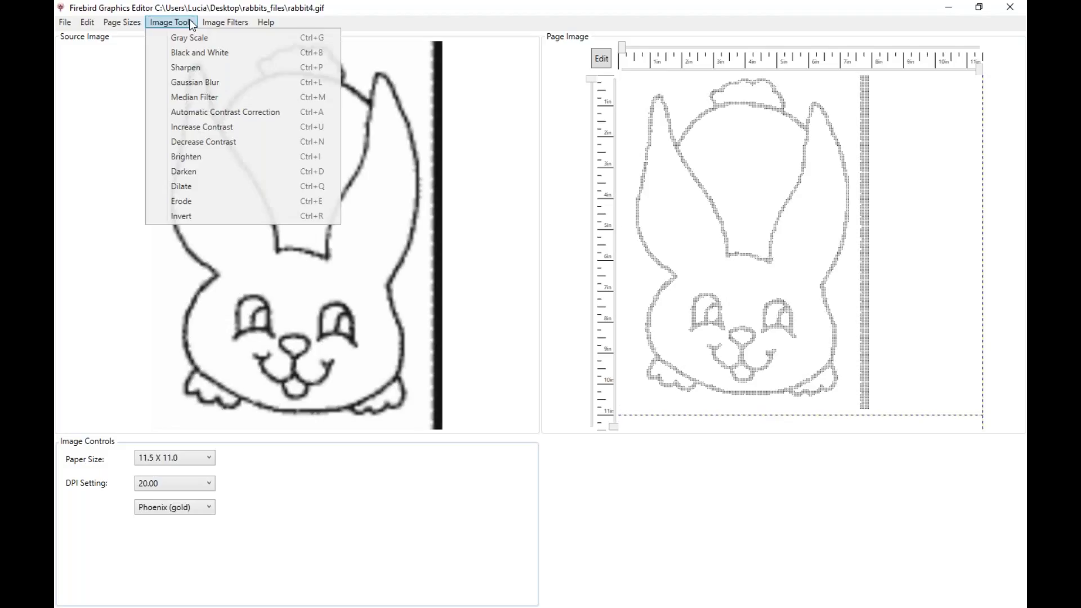
click(213, 163)
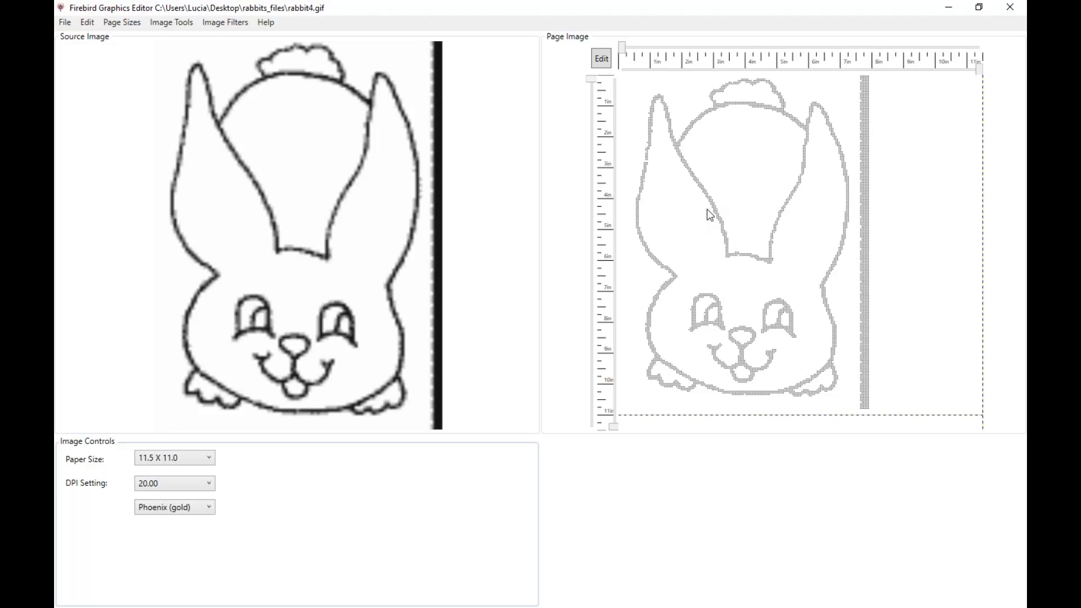
- Save the rabbit graphic as rAB1 in the rabbits_files folder, using the Encrypted Graphic File (*.eeg) type
click(69, 26)
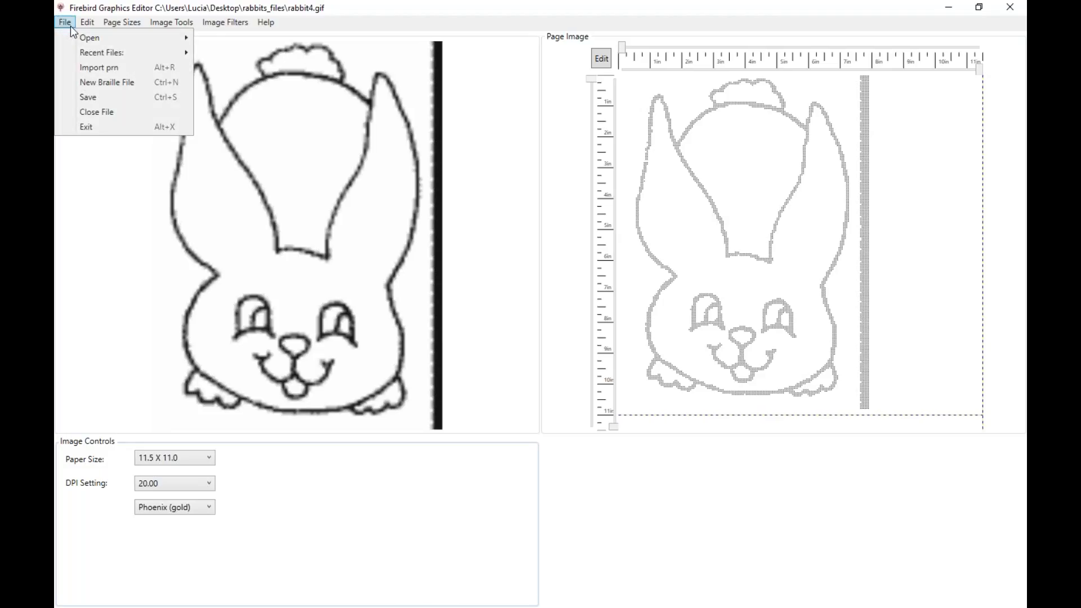
click(88, 97)
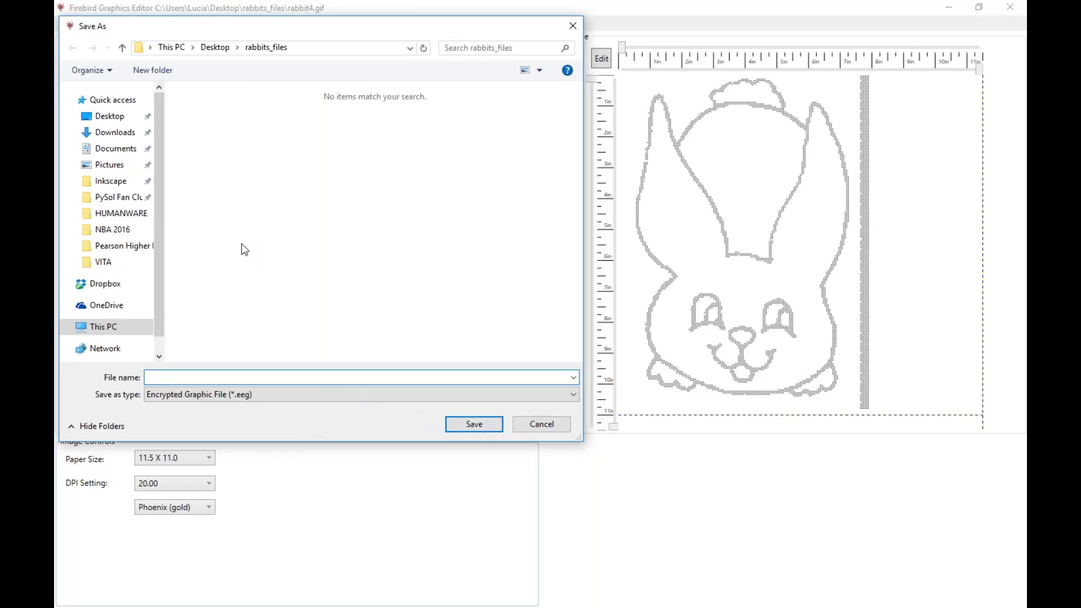
text(r)
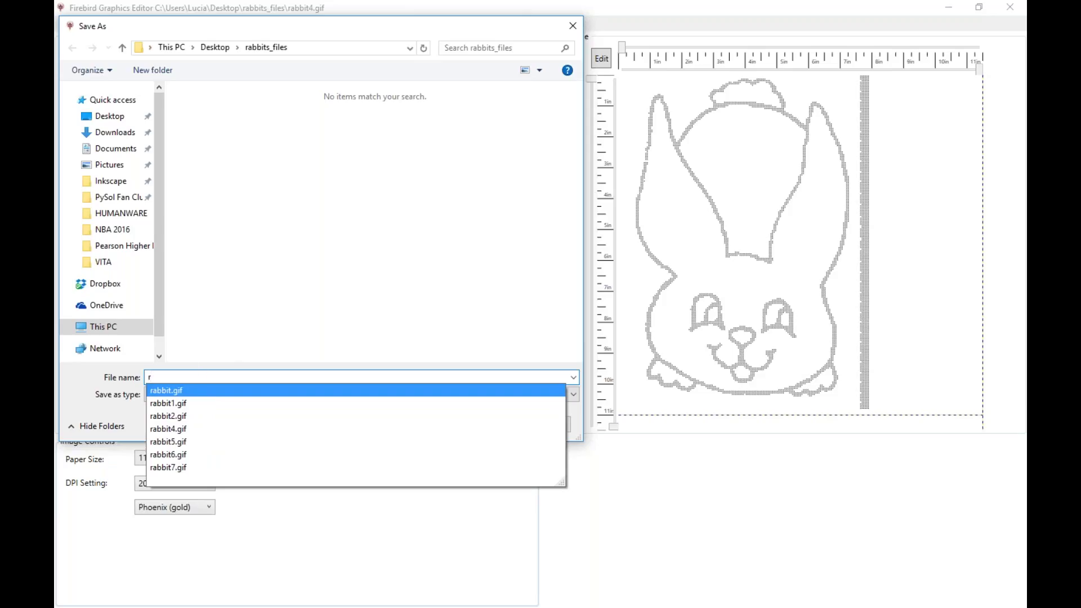
text(A)
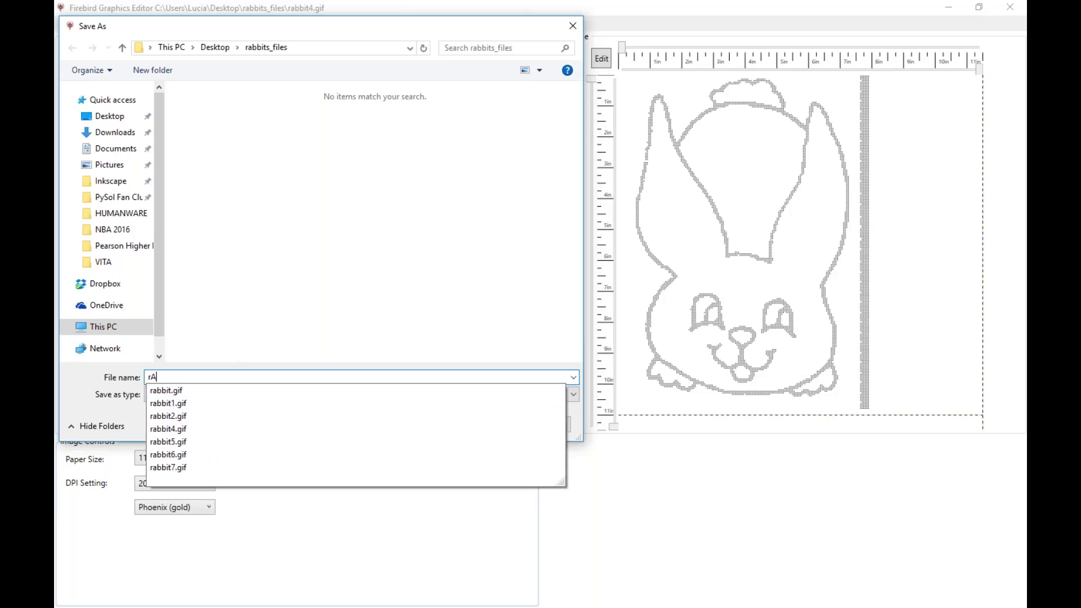
text(B1)
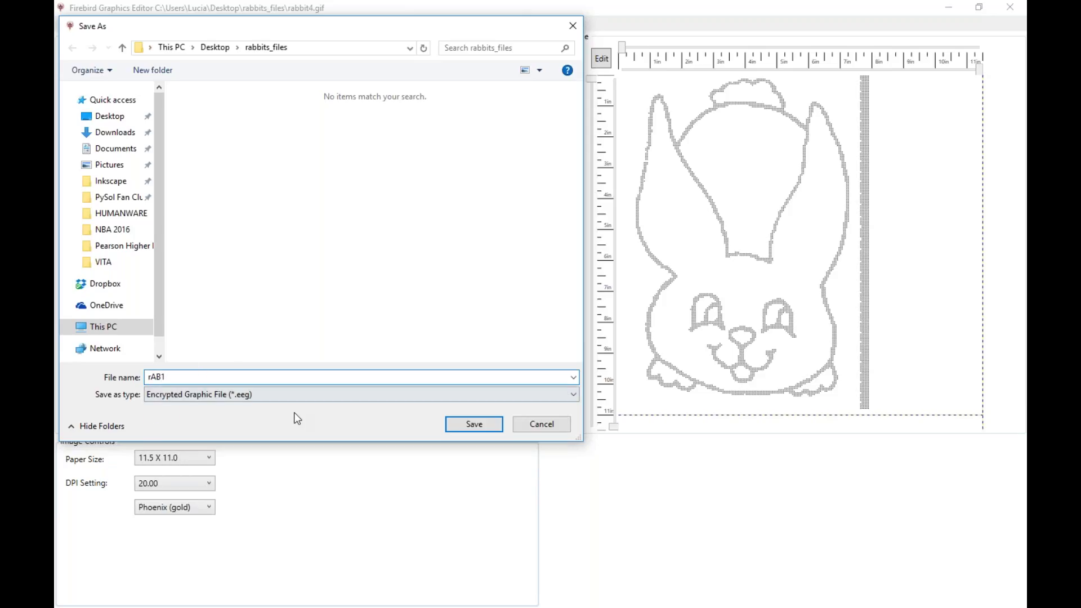
click(472, 425)
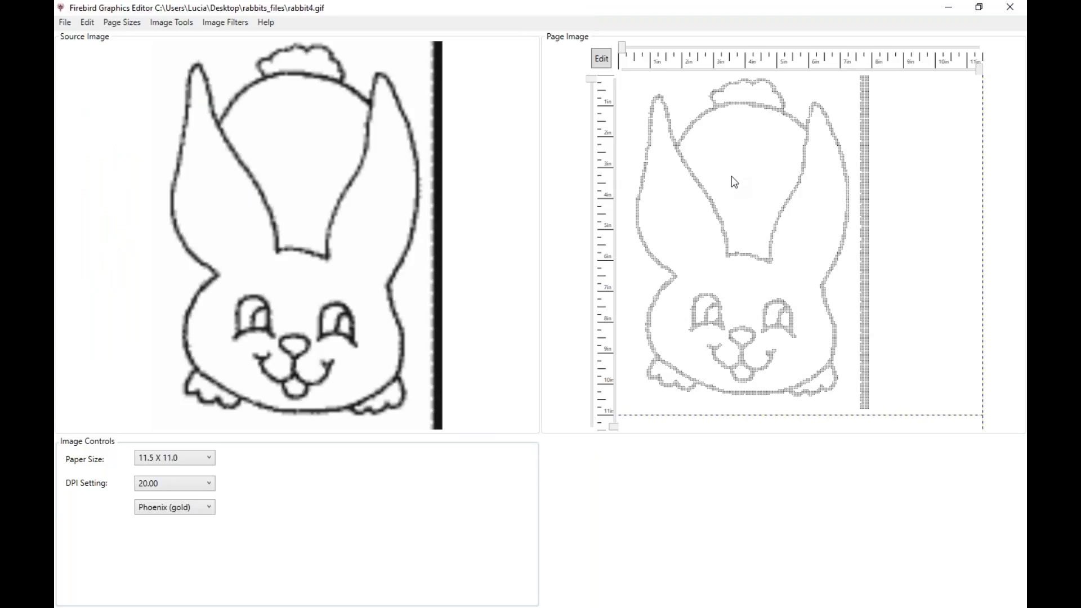
- Open the rabbit page image for editing in the Braille Edit Display and maximize that window
click(601, 58)
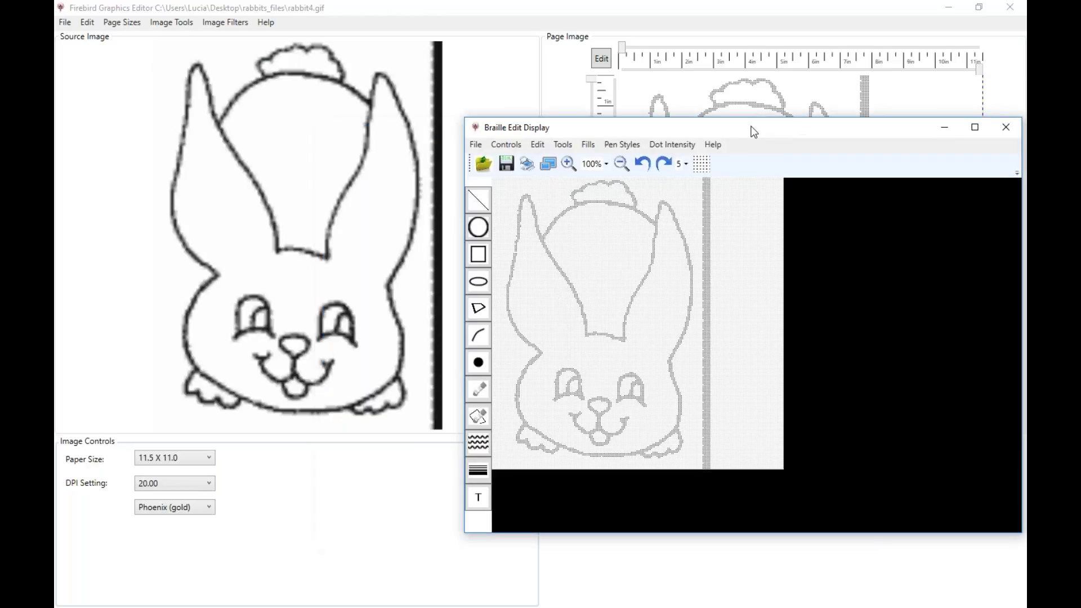
drag(754, 132, 757, 55)
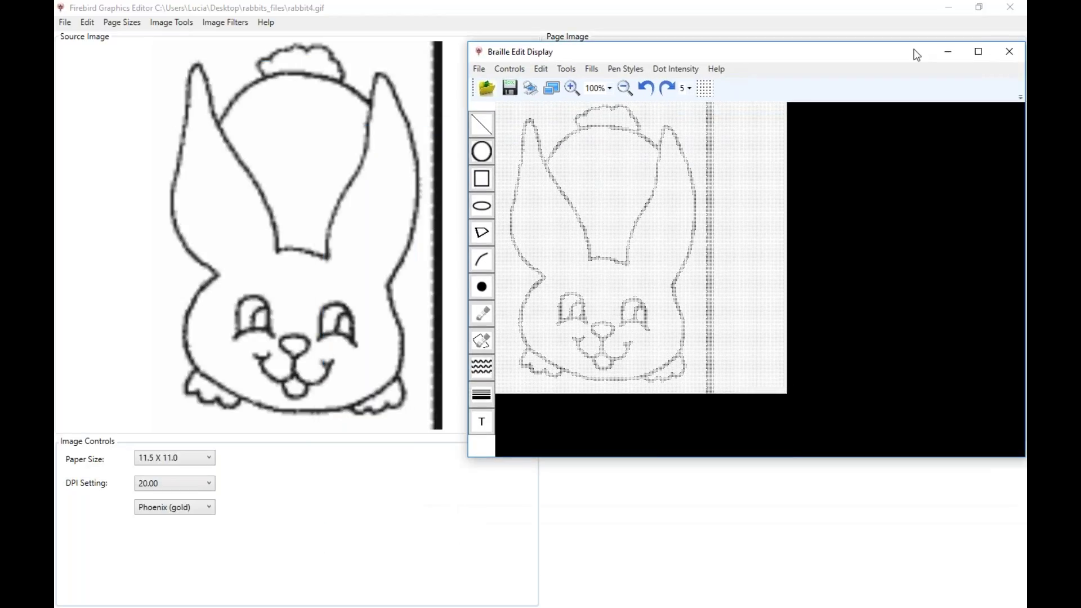
click(982, 53)
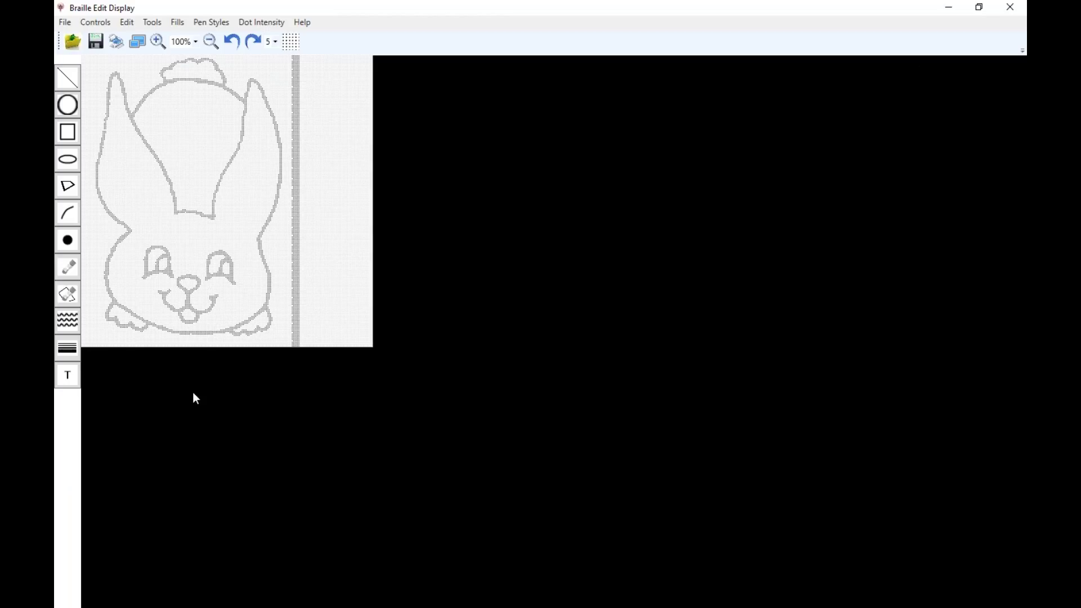
- Try different magnifications of the rabbit dot graphic and settle on a 150% zoom
click(155, 44)
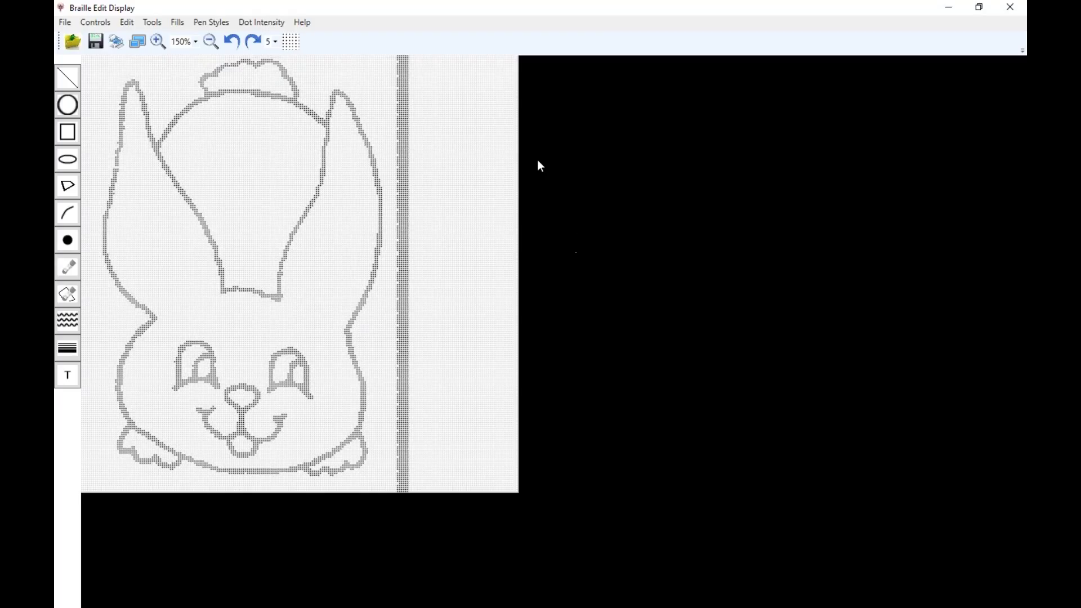
click(159, 41)
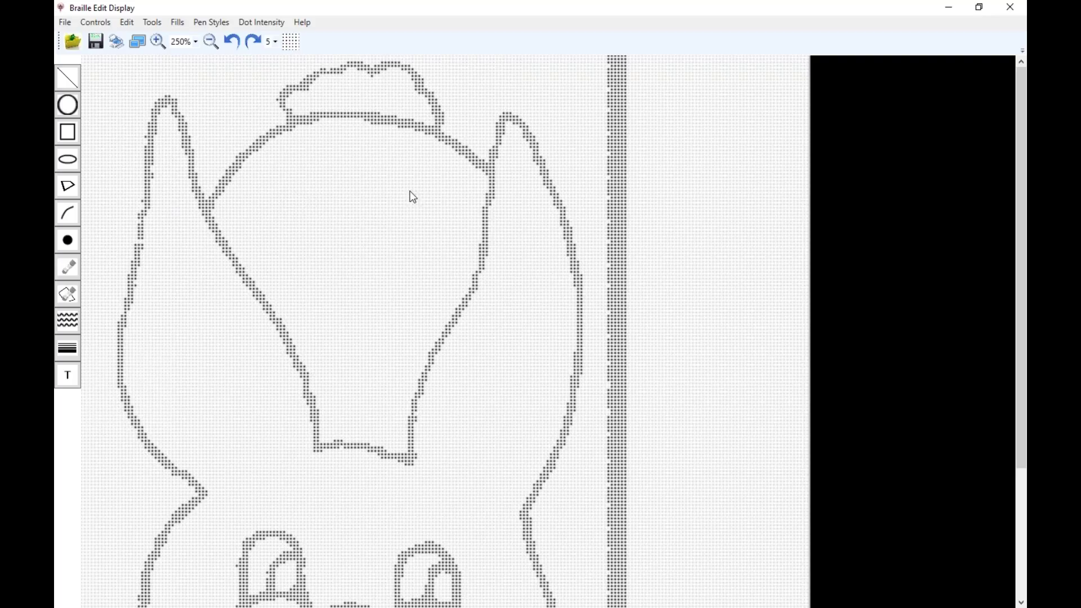
click(210, 41)
click(211, 41)
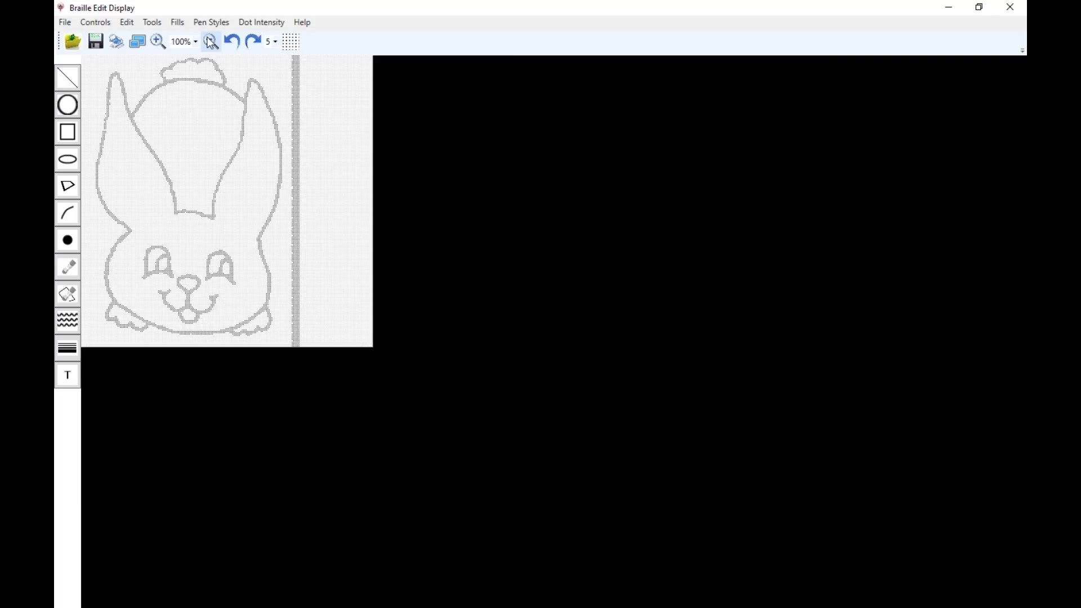
click(164, 41)
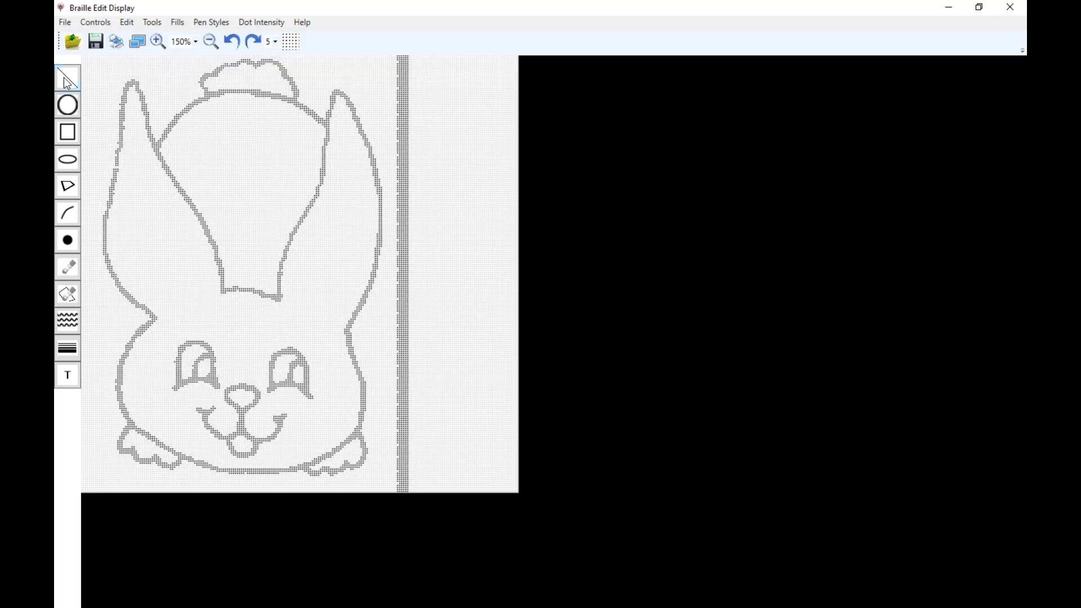
- Examine the braille graphic's Save As dialog with the Braille Graphics File (*.eet) type, and close it without saving
click(65, 23)
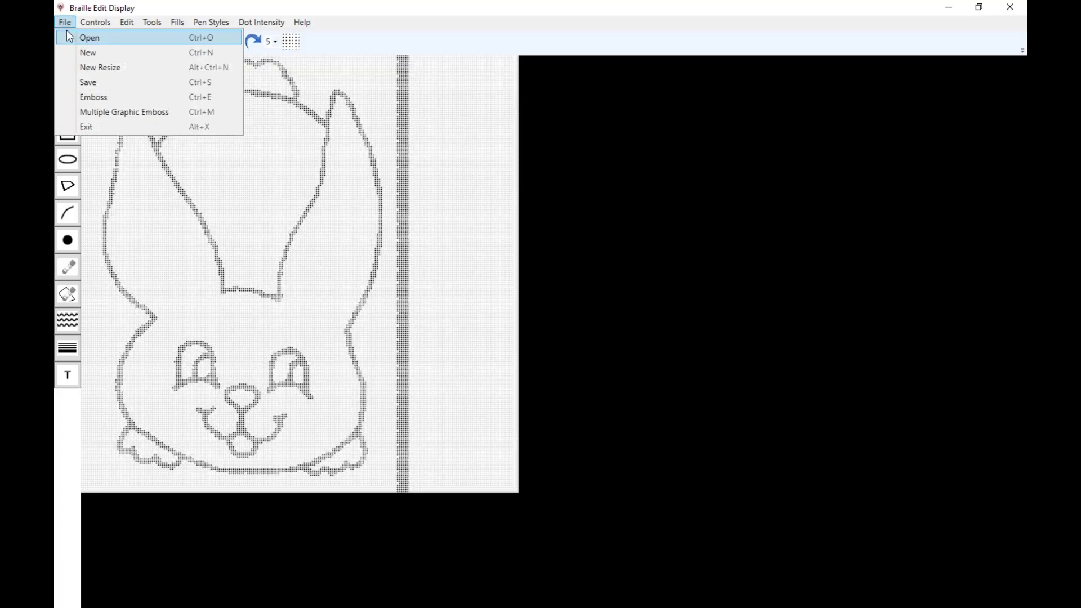
click(98, 85)
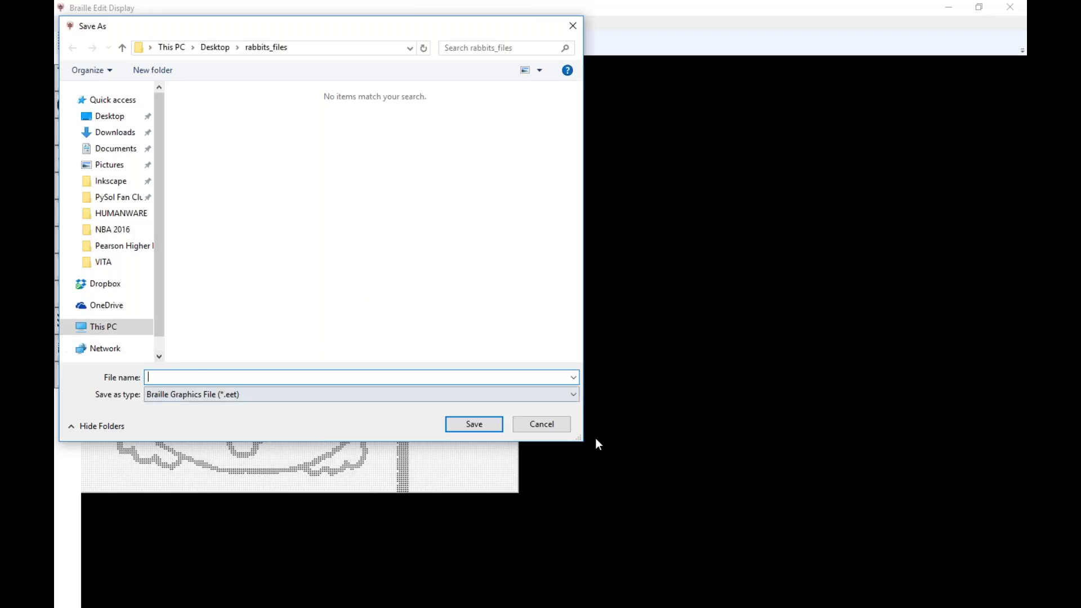
click(539, 428)
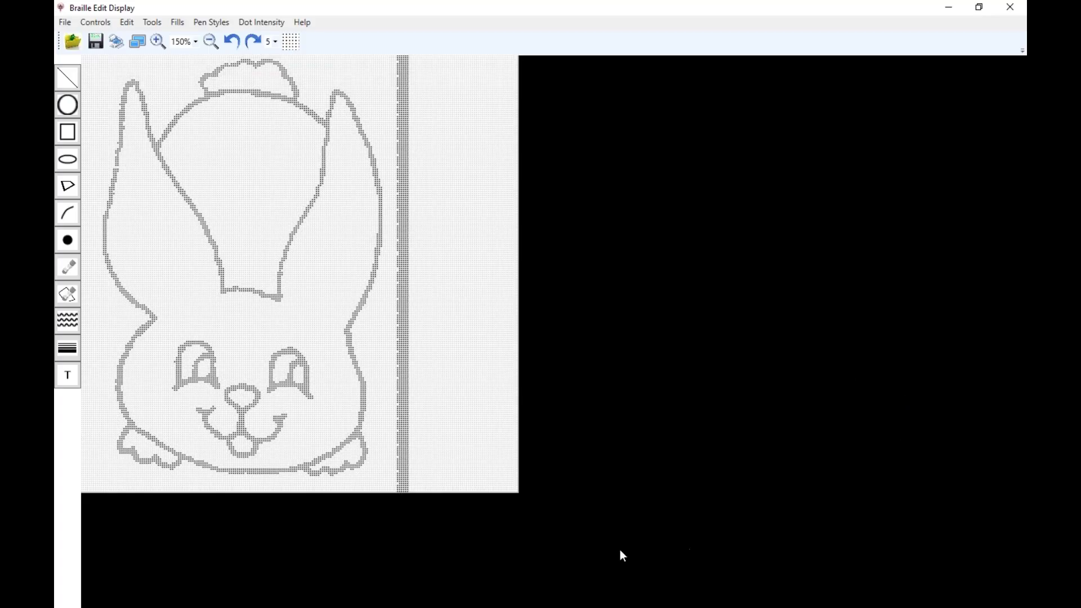
- Draw a pattern-filled circle over the upper part of the rabbit's body, and undo it
click(76, 378)
click(68, 350)
click(67, 105)
drag(226, 140, 258, 185)
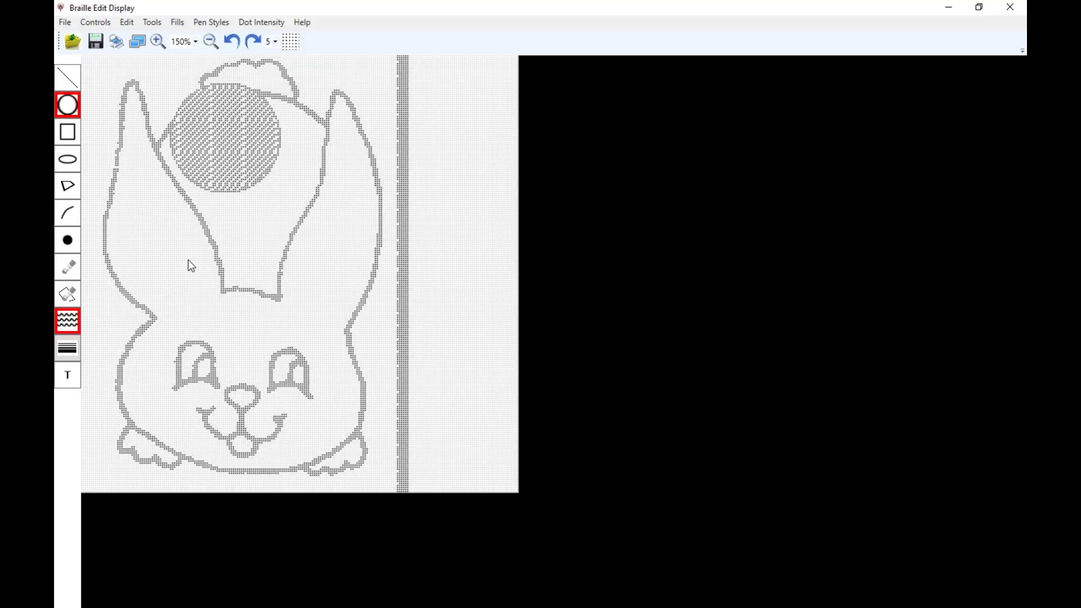
key(ctrl+z)
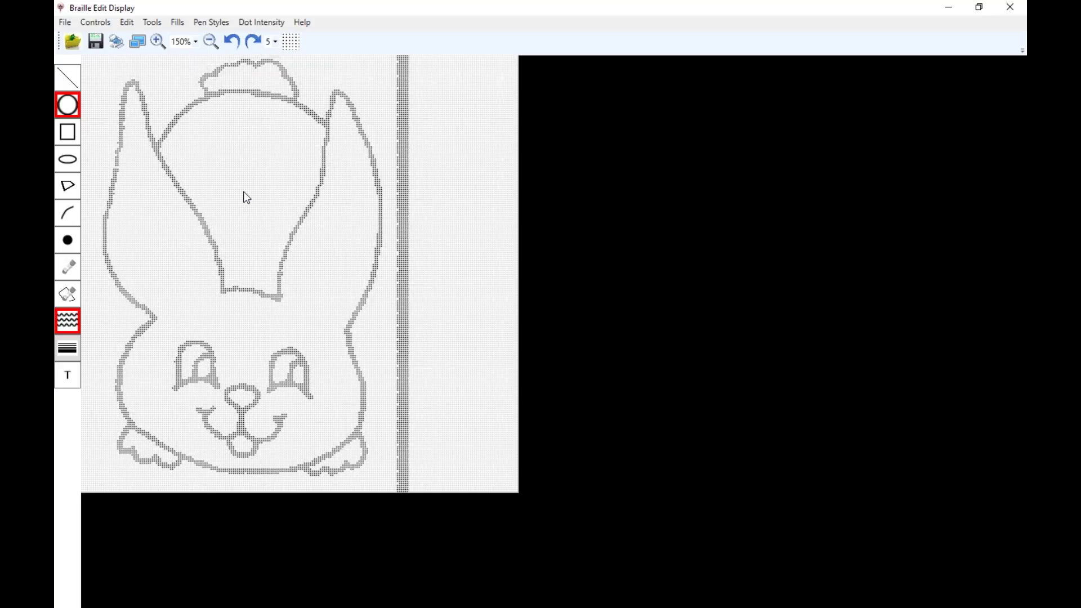
scroll(244, 192, down, 1)
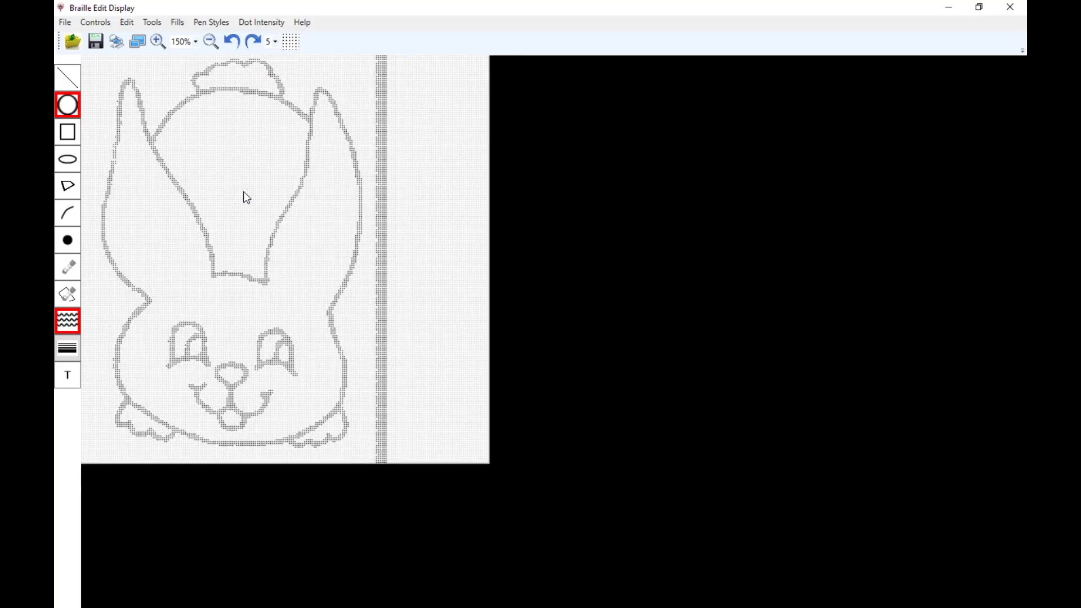
scroll(246, 197, down, 1)
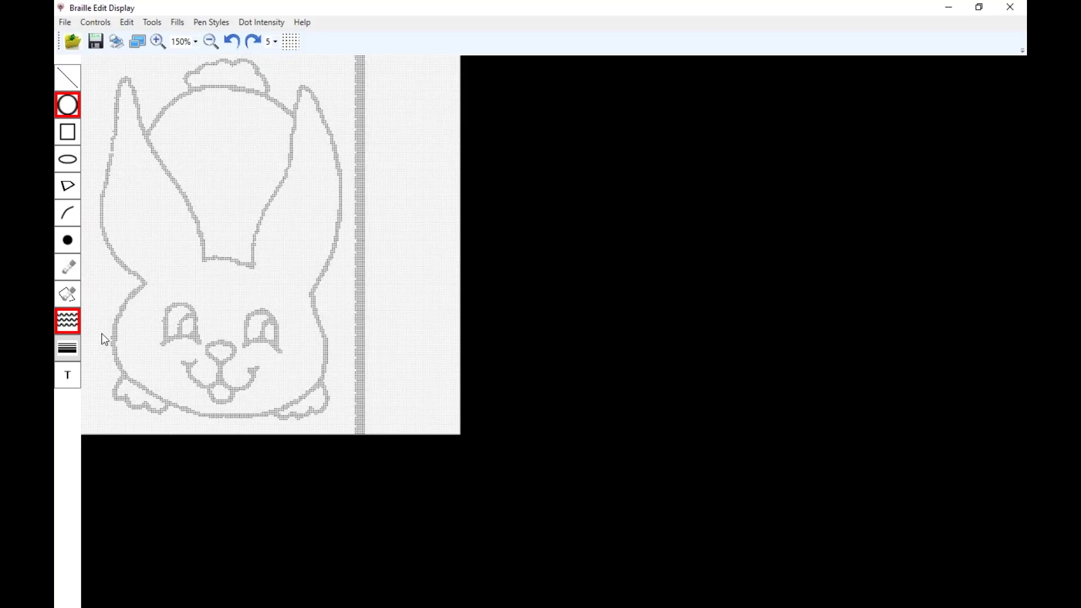
- Return from the Braille Edit Display to the main Firebird Graphics Editor window showing rabbit4.gif and exit the program
key(alt+Tab)
click(948, 8)
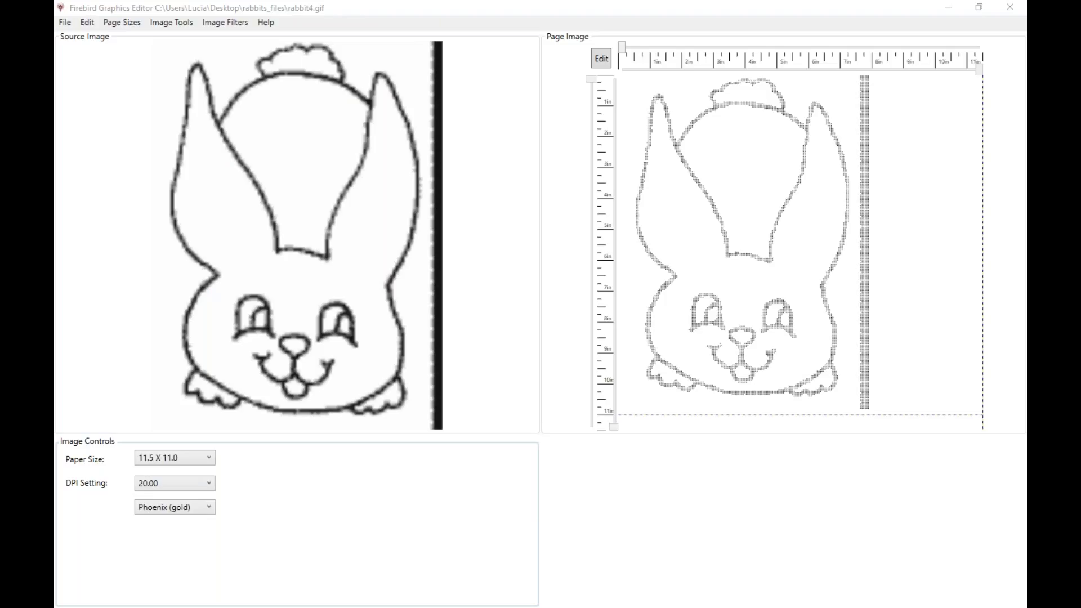
key(alt+Tab)
key(alt+Tab)
key(super+d)
key(alt+Tab)
click(65, 23)
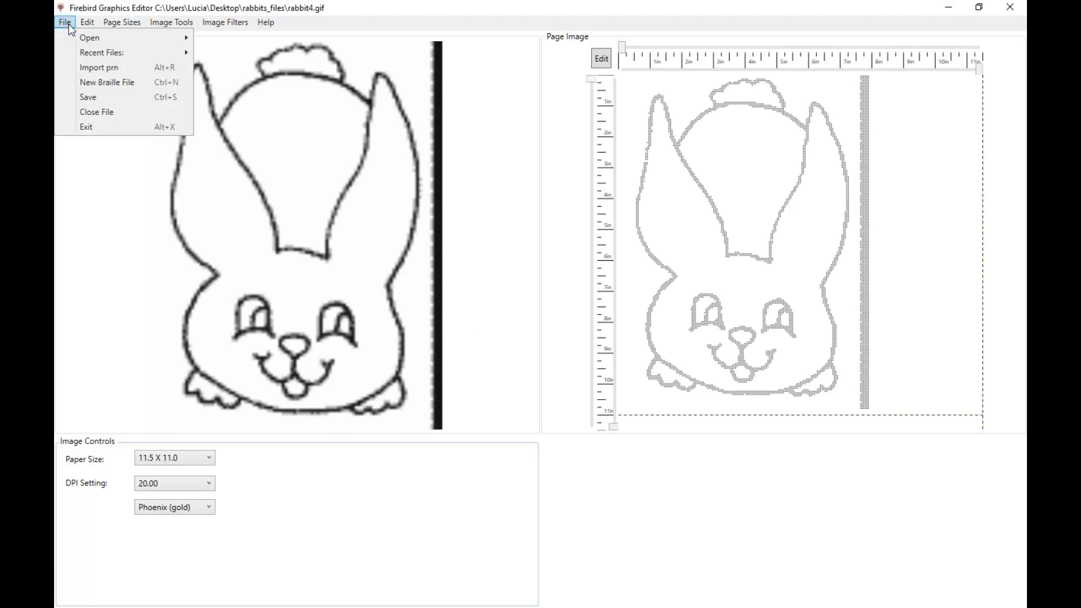
click(80, 130)
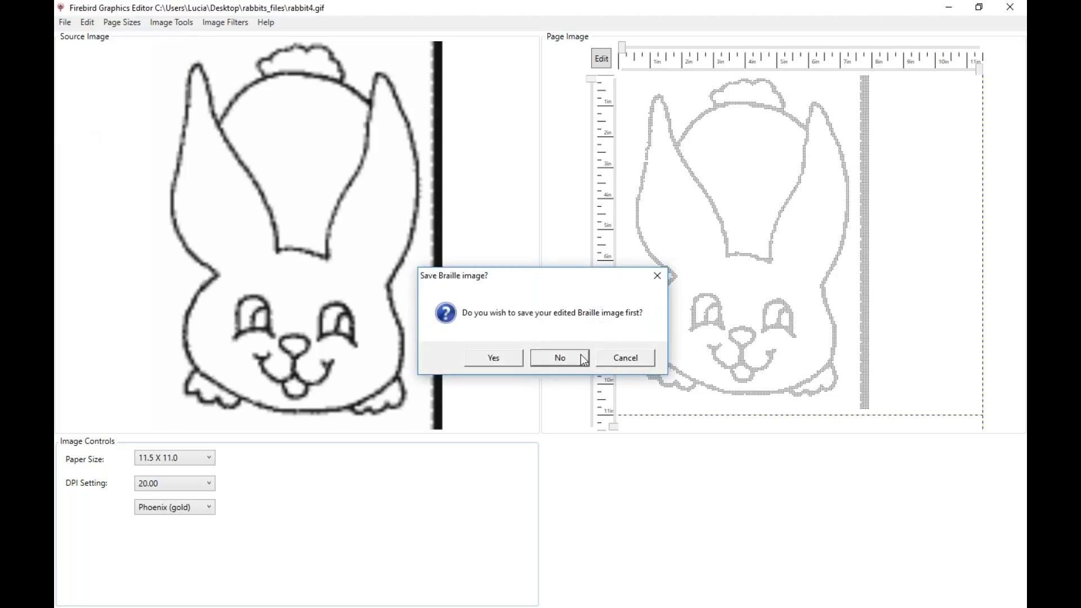
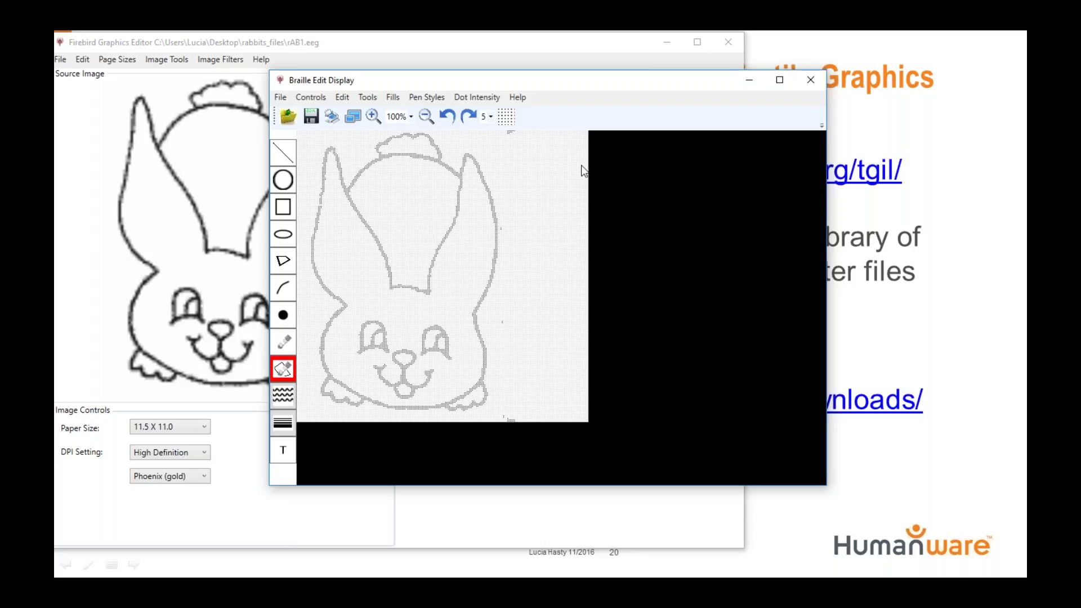
- Erase parts of the rabbit's right ear outline with the eraser, and undo the erasures
click(425, 121)
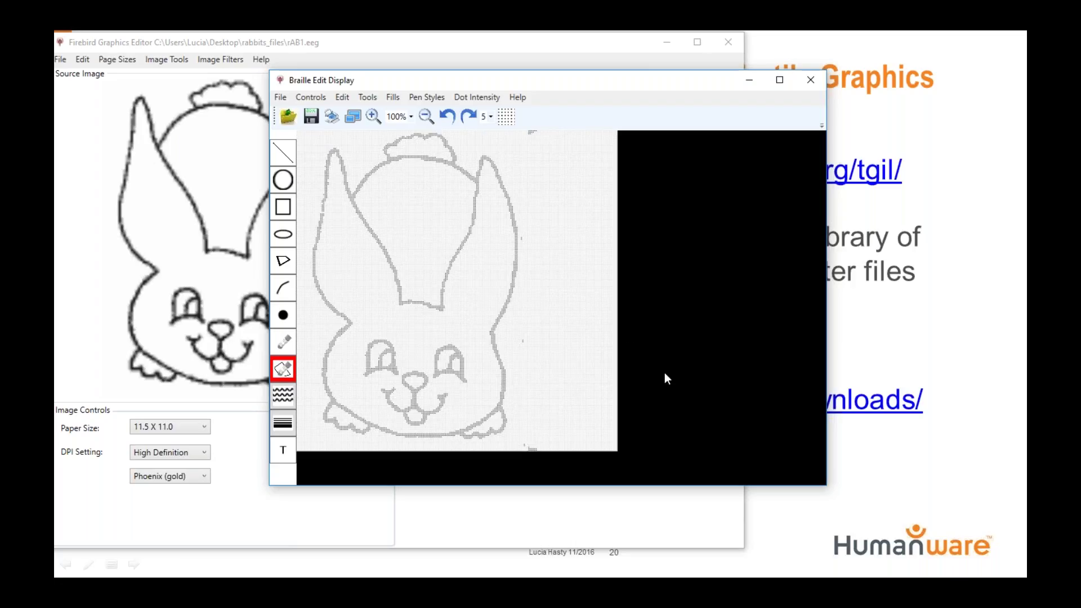
click(287, 346)
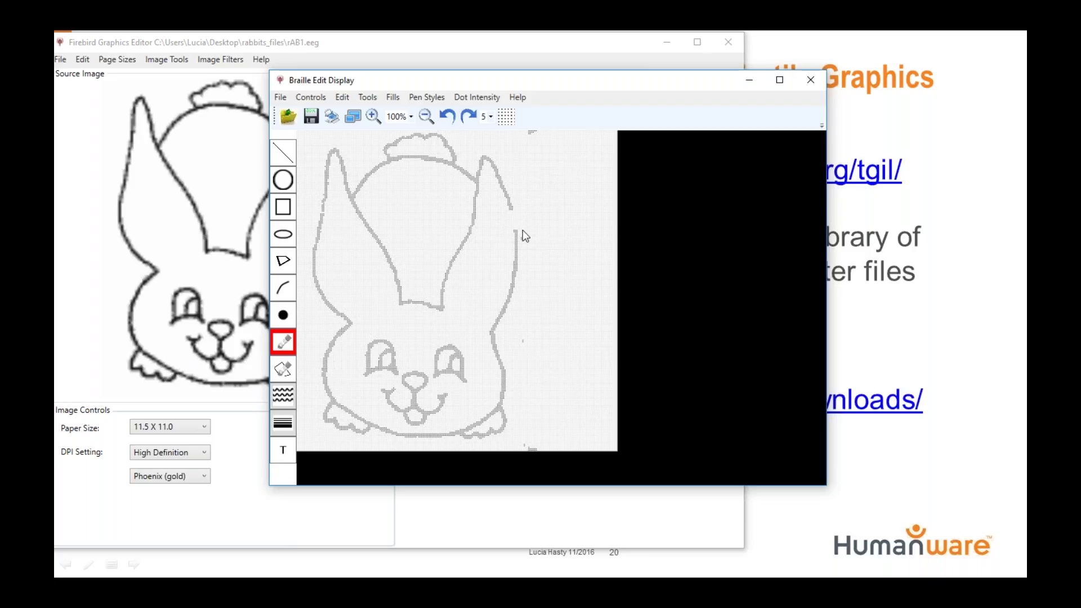
click(526, 269)
key(ctrl+z)
key(ctrl+z)
- Create a new blank braille page and draw a narrow-line circle in its upper left area
click(282, 98)
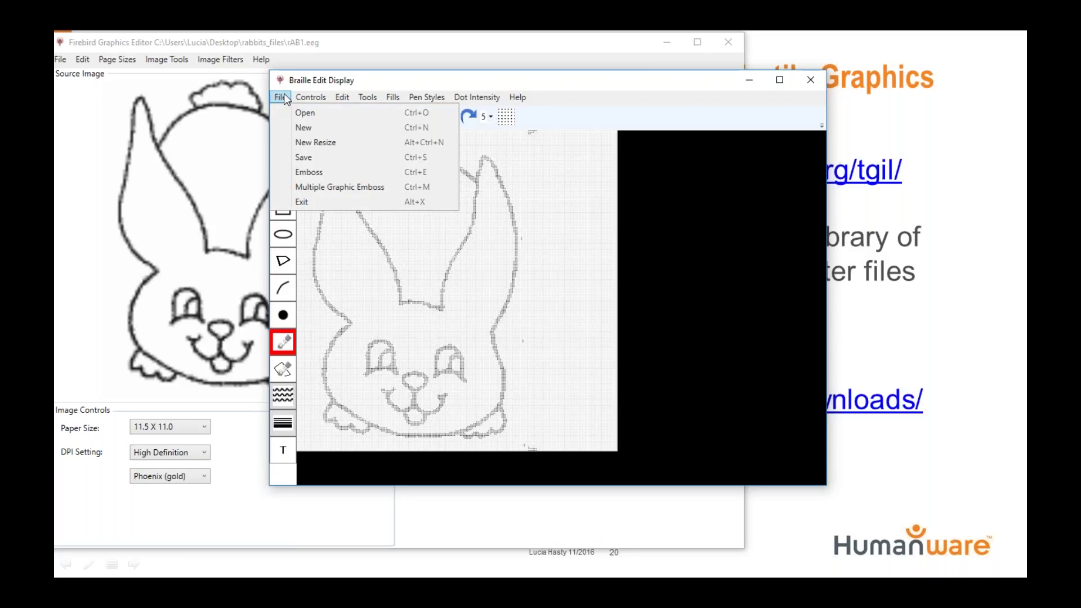
click(304, 127)
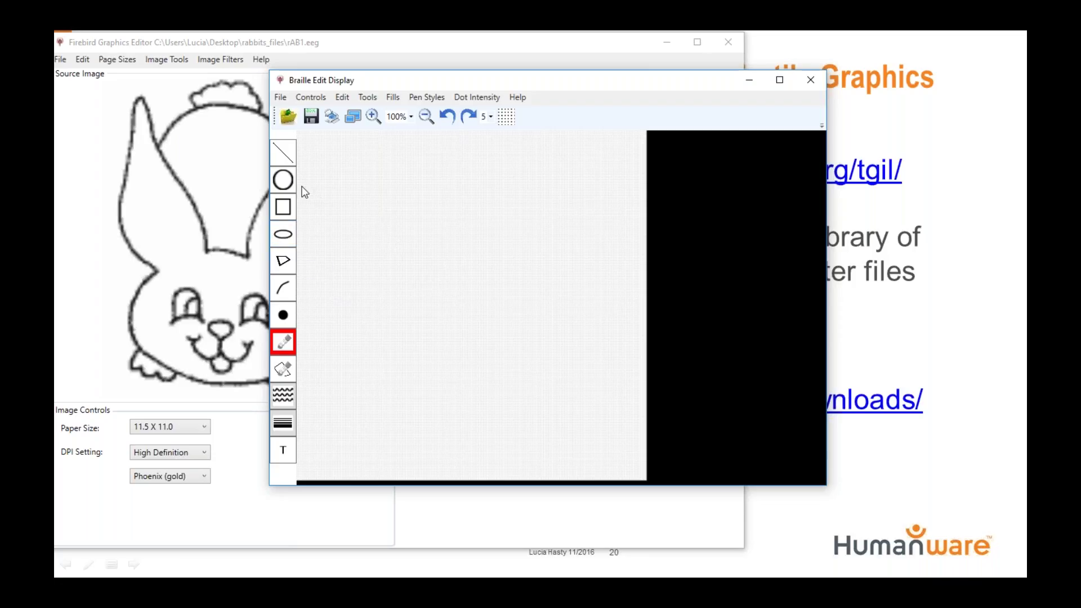
click(283, 179)
mouse_move(374, 178)
mouse_down()
mouse_move(408, 231)
mouse_move(410, 201)
mouse_up()
- Try to apply a line style from the pen Styles option to the circle tool
click(425, 97)
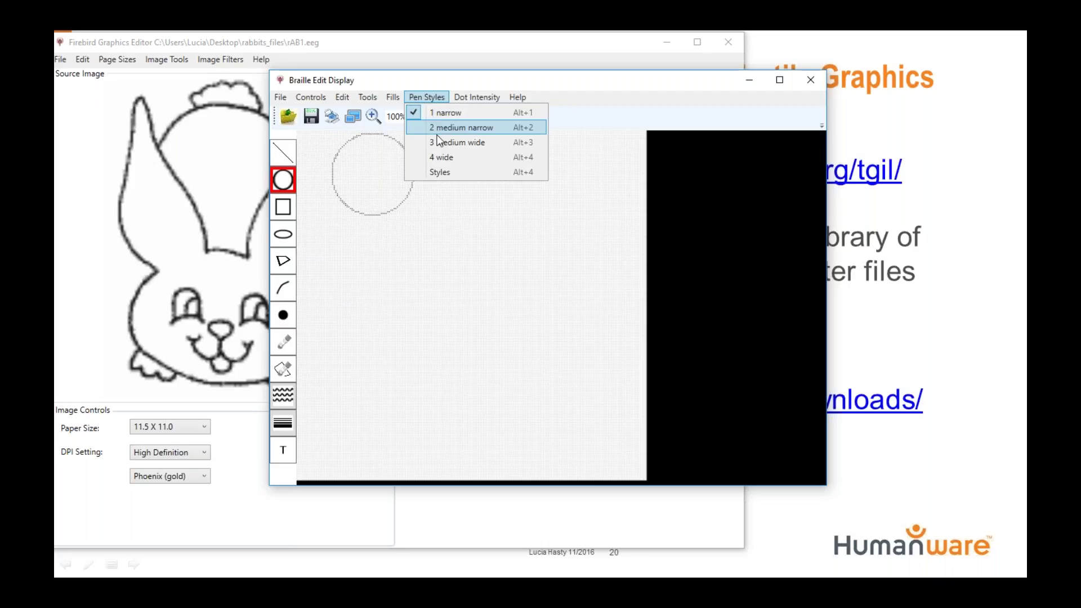
click(444, 172)
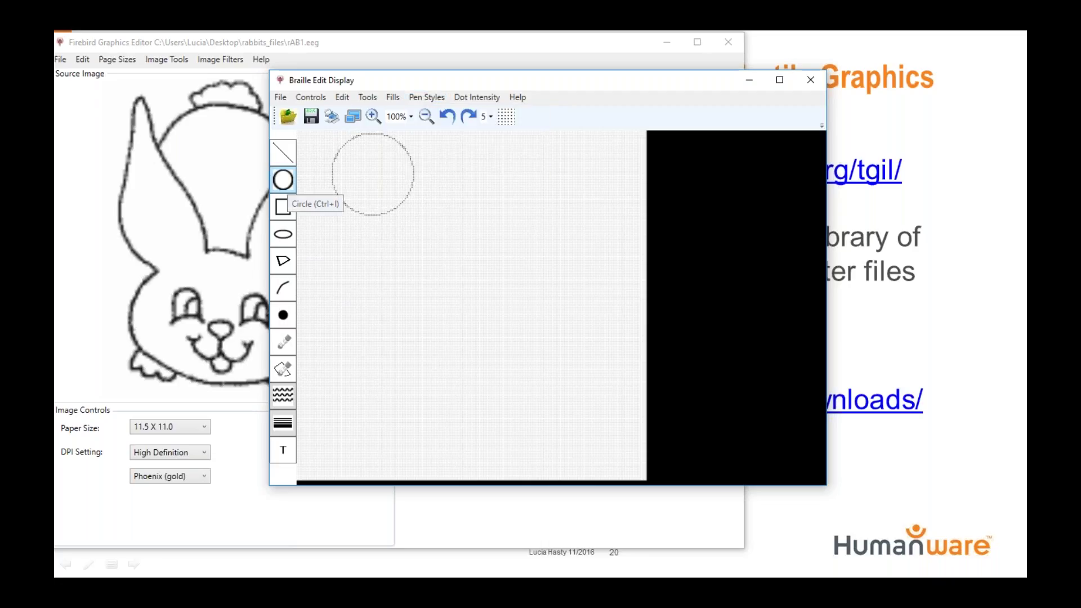
drag(392, 366, 583, 193)
click(545, 332)
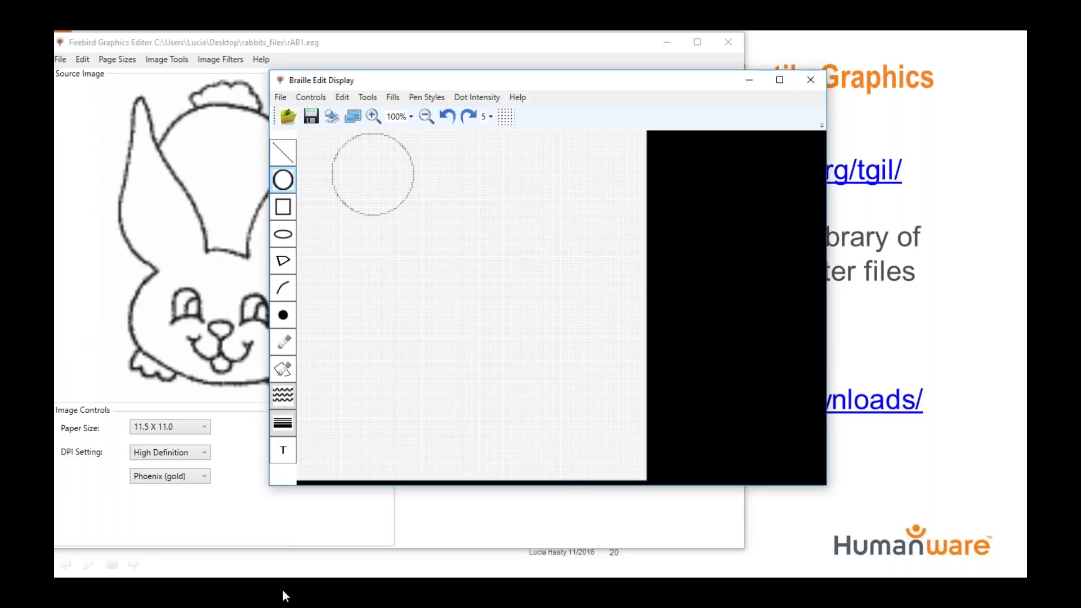
key(ctrl+i)
click(274, 421)
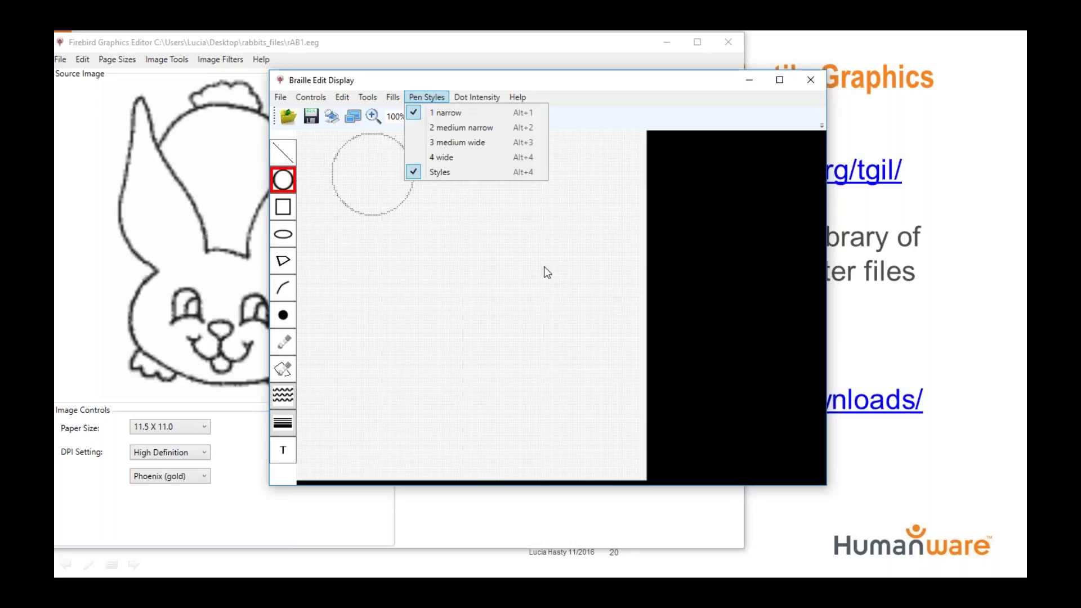
click(475, 175)
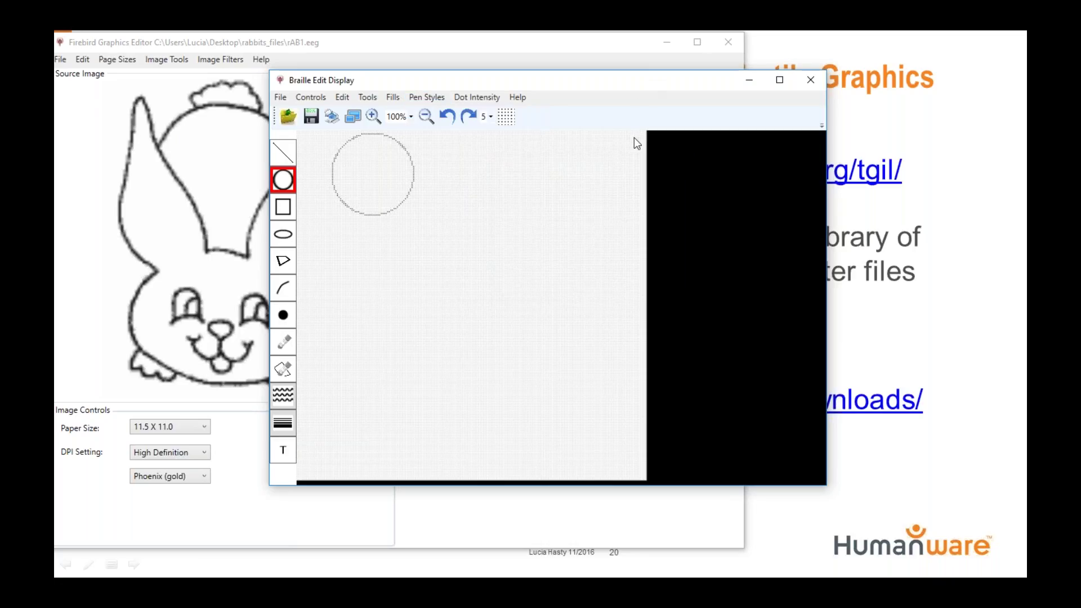
drag(623, 80, 600, 496)
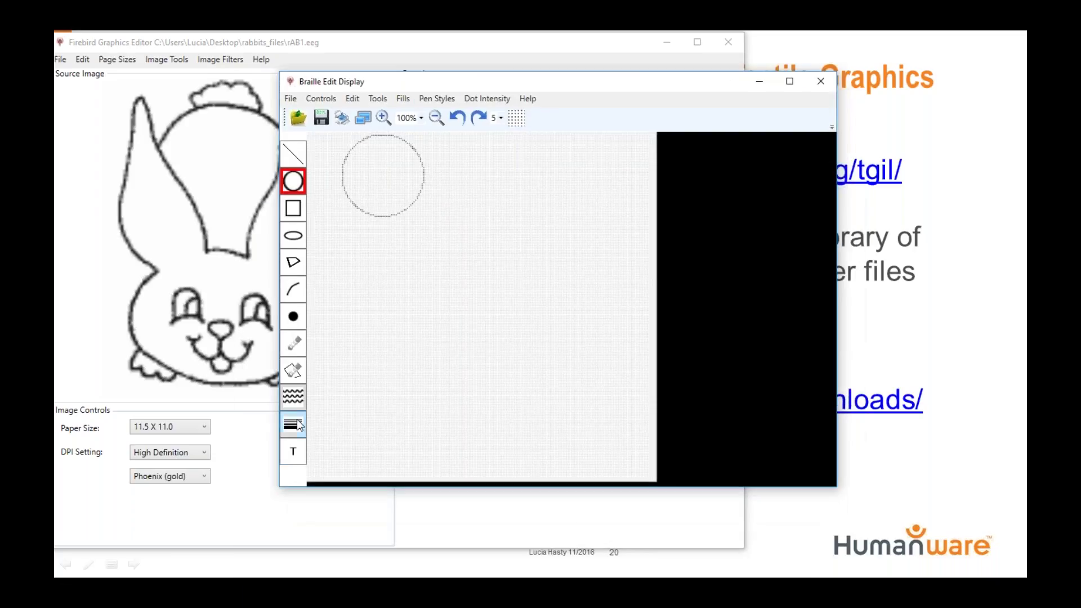
- Enable pen Styles with a dotted line and draw a smaller circle overlapping the lower part of the first circle
click(299, 425)
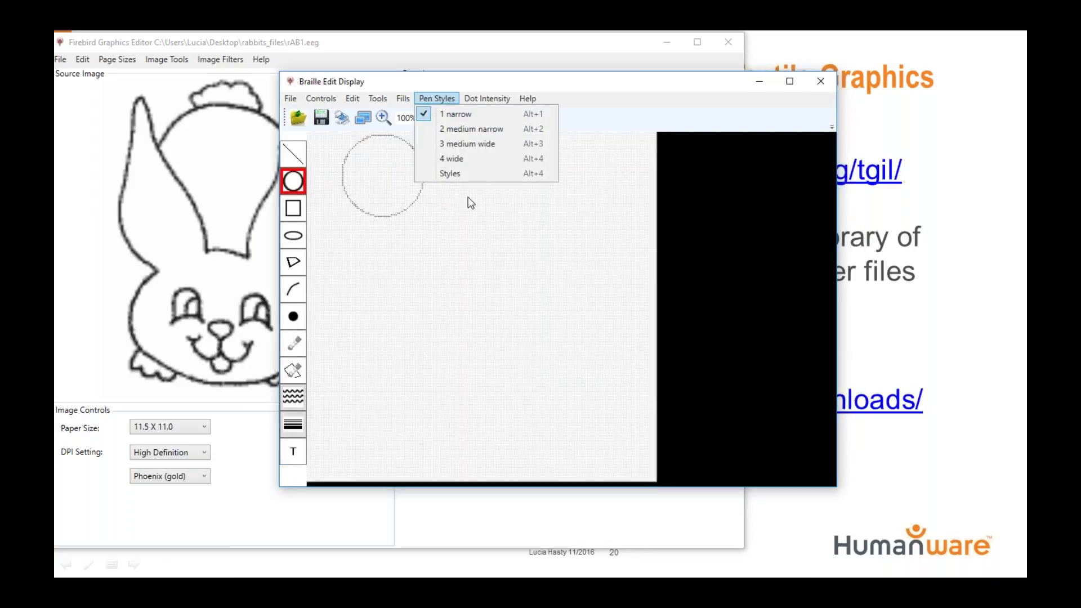
click(462, 179)
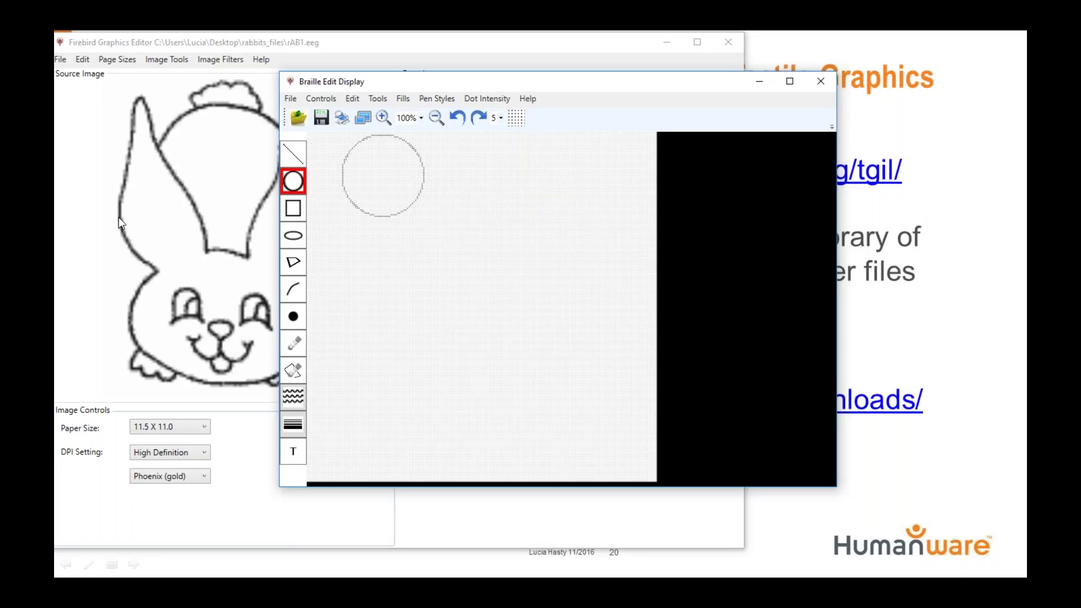
drag(130, 129, 539, 189)
click(531, 277)
drag(391, 212, 417, 219)
- Try to cut a selection from the area where the two circles overlap, dismissing each error
click(351, 100)
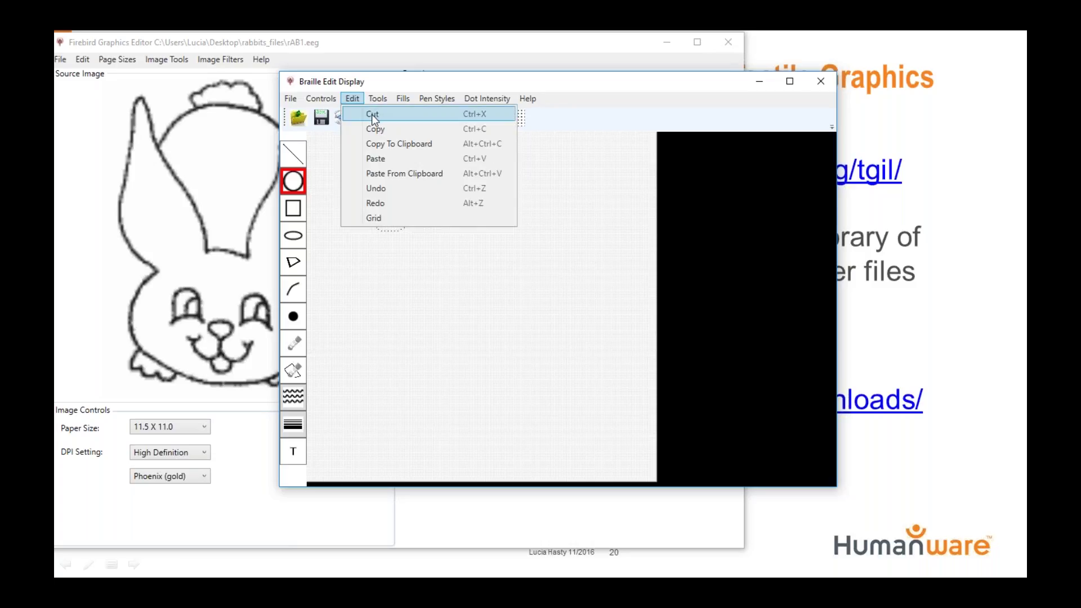
click(371, 114)
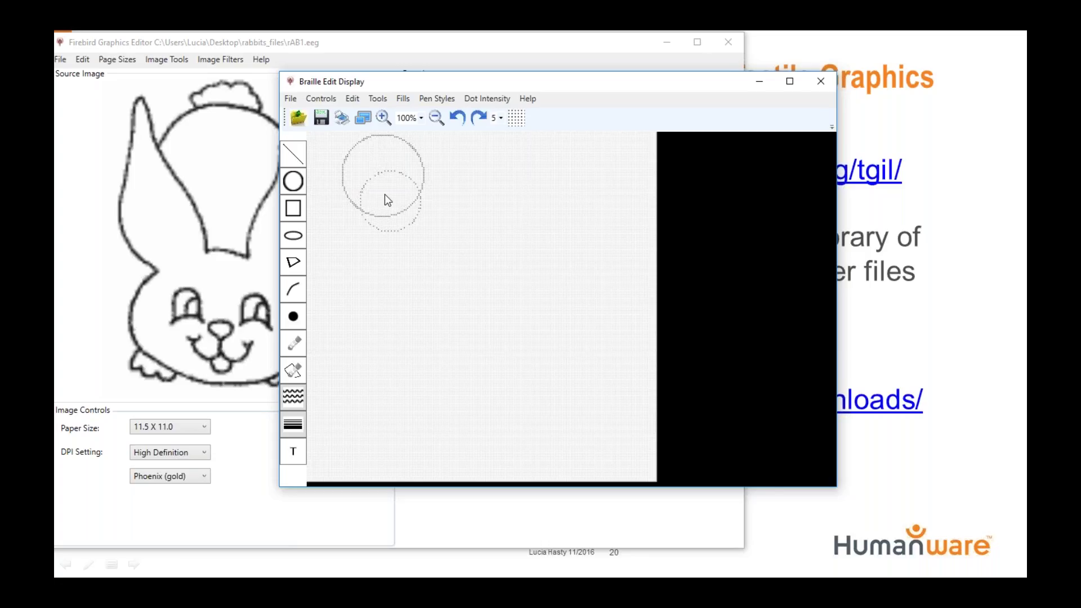
click(393, 182)
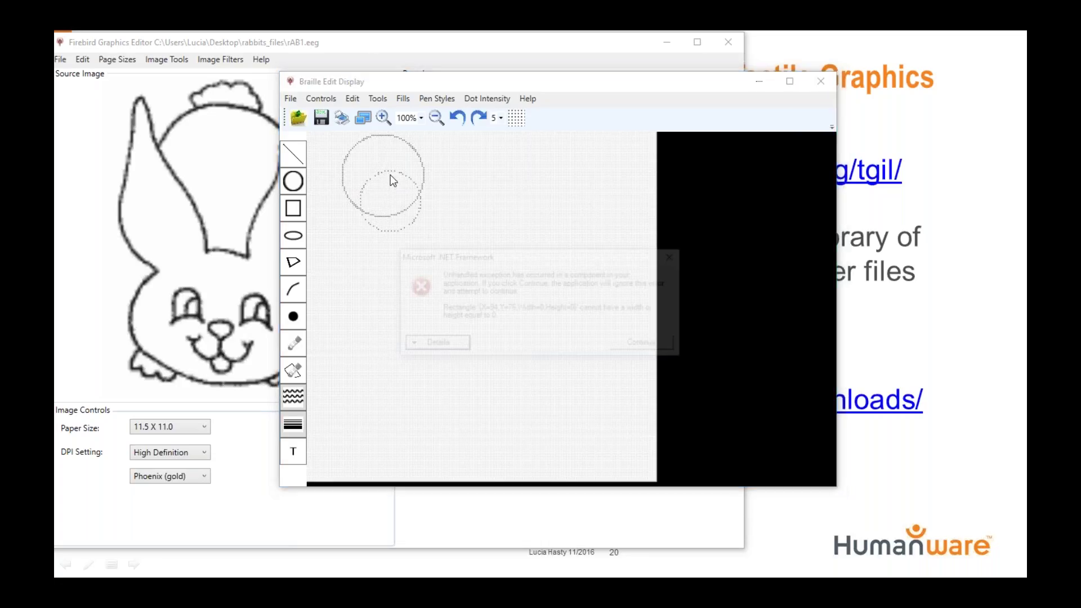
click(646, 344)
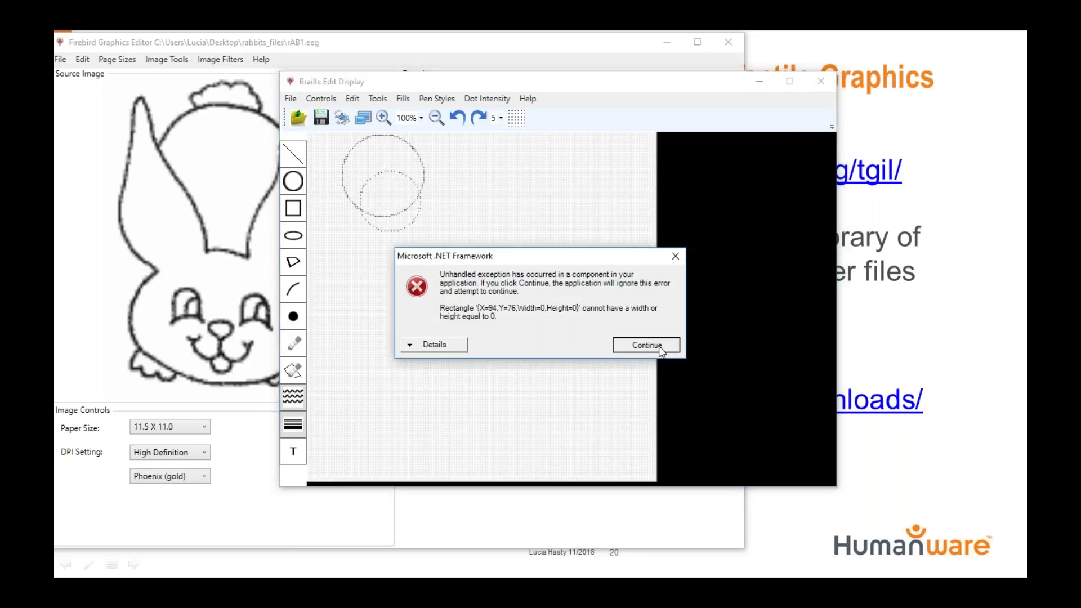
click(350, 98)
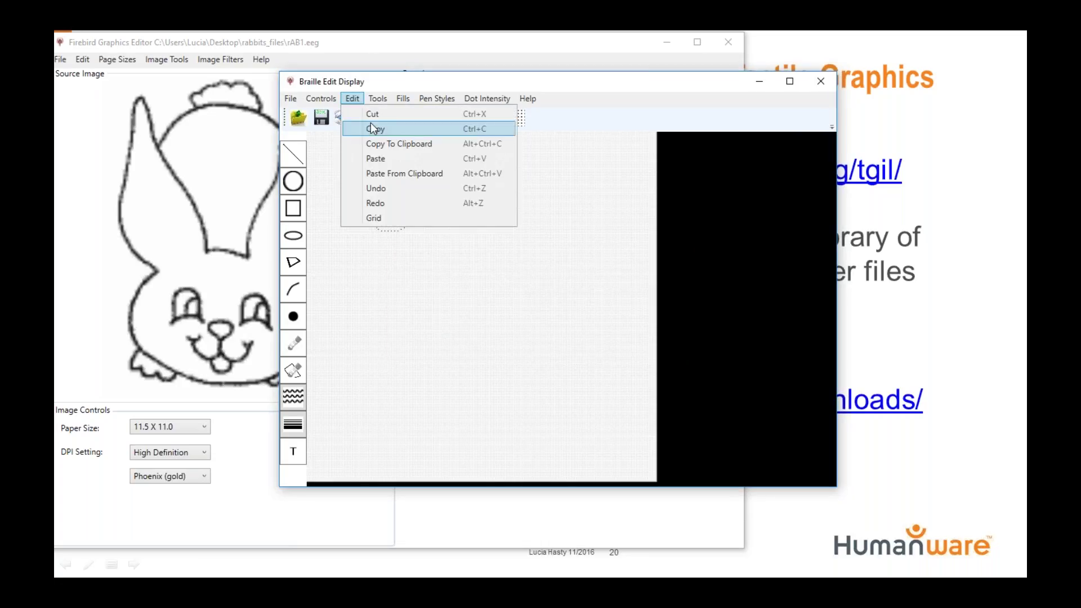
click(374, 115)
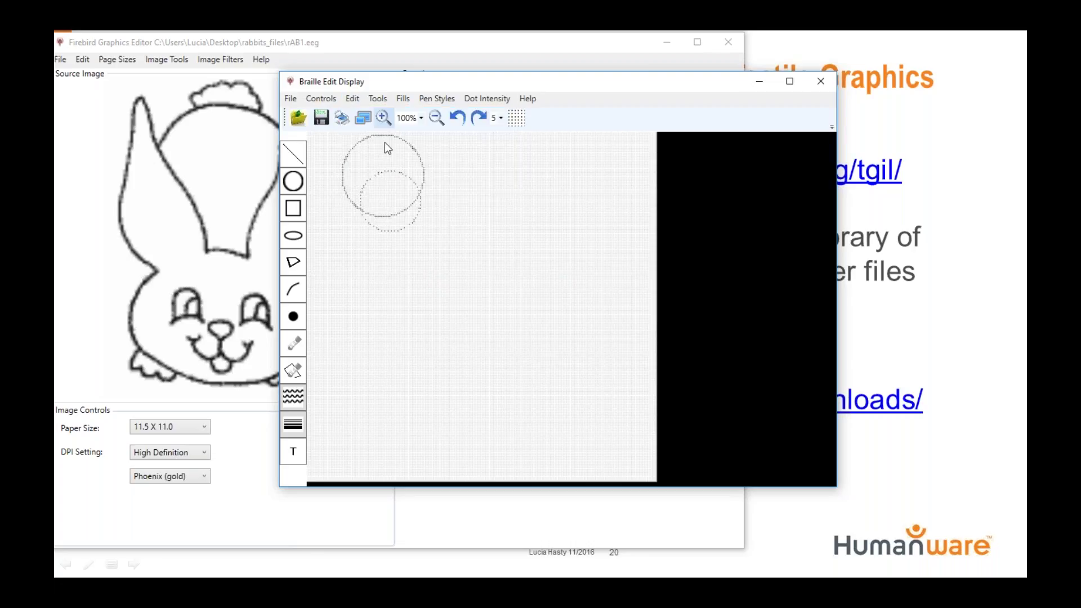
click(397, 179)
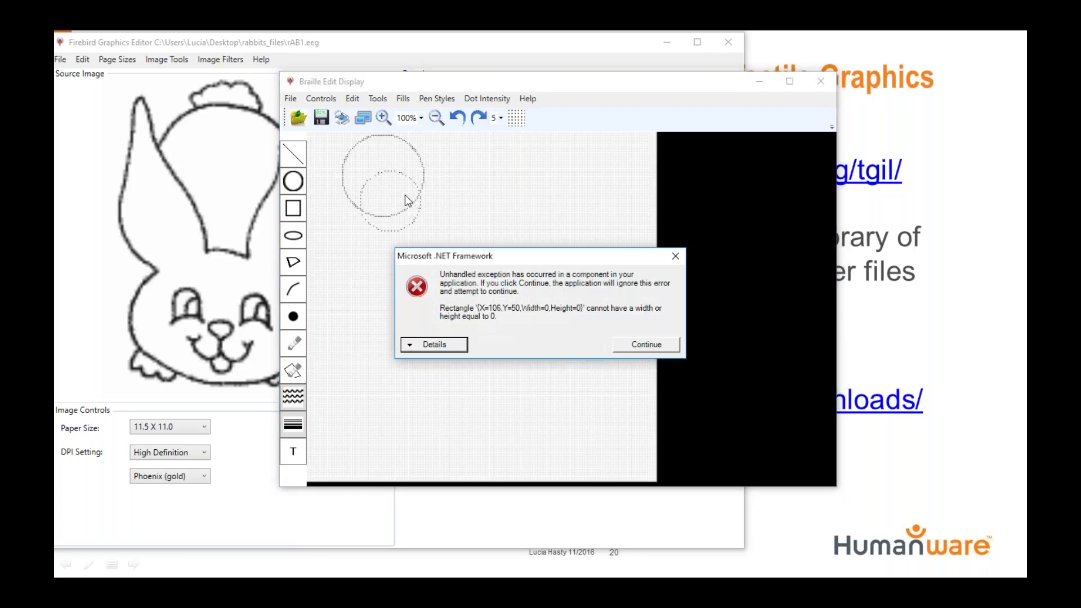
click(652, 345)
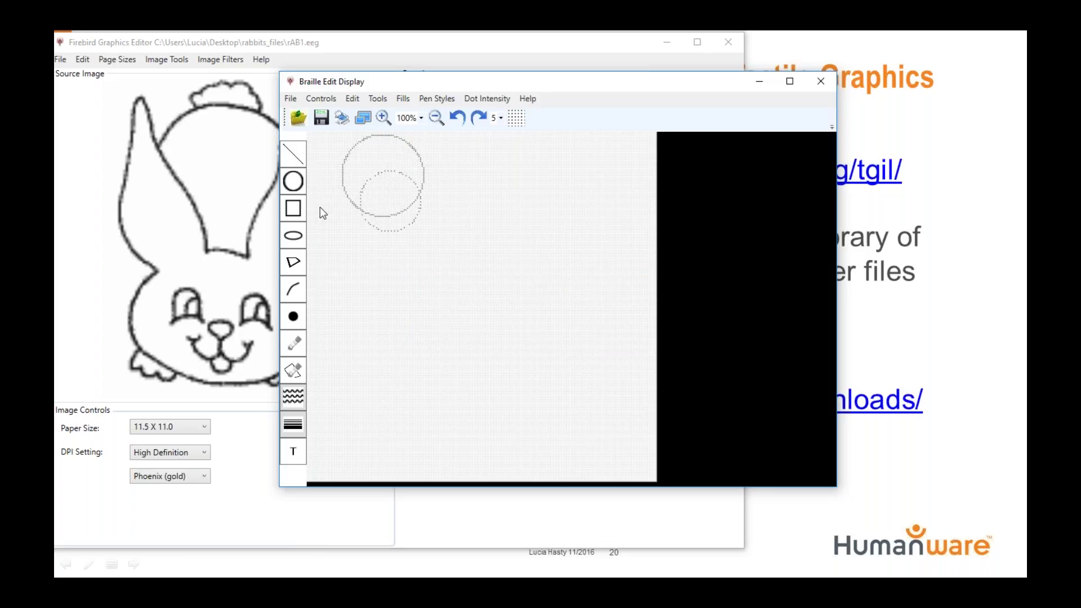
- Set the pen to 3 medium wide and draw a styled circle overlapping the two existing circles
click(294, 186)
click(448, 101)
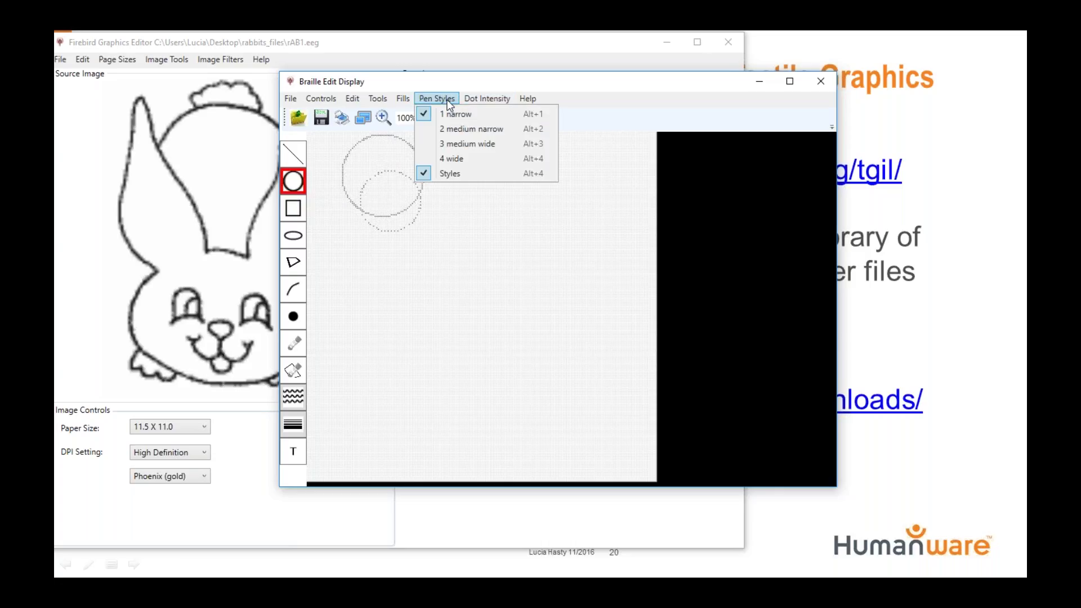
click(457, 144)
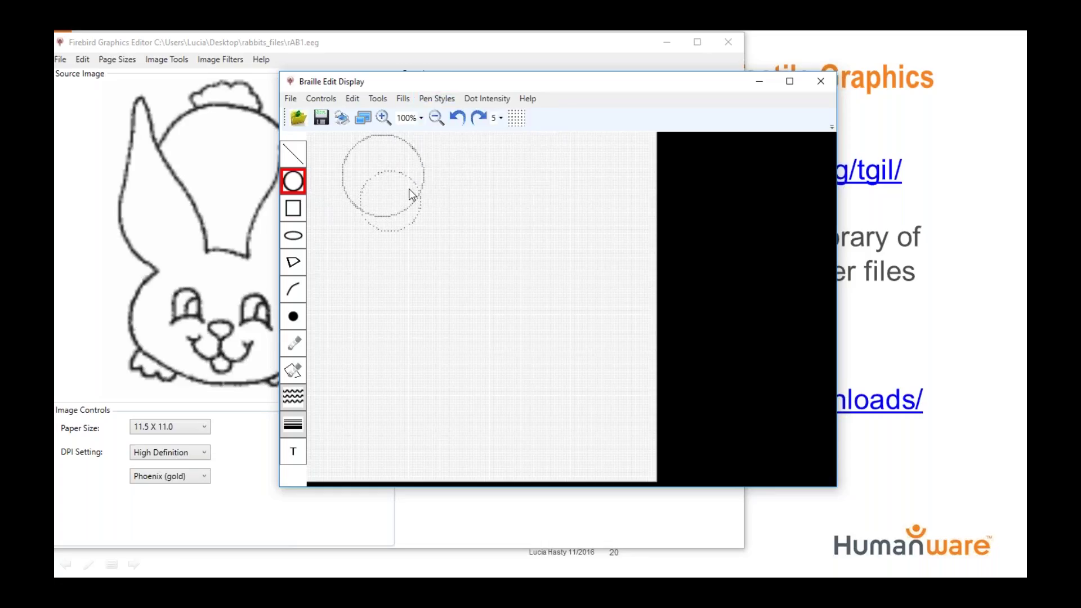
drag(408, 188, 439, 214)
- Draw a closed triangle below the circles with the polygon tool, using the medium wide styled line
click(293, 264)
click(373, 294)
click(377, 353)
click(493, 339)
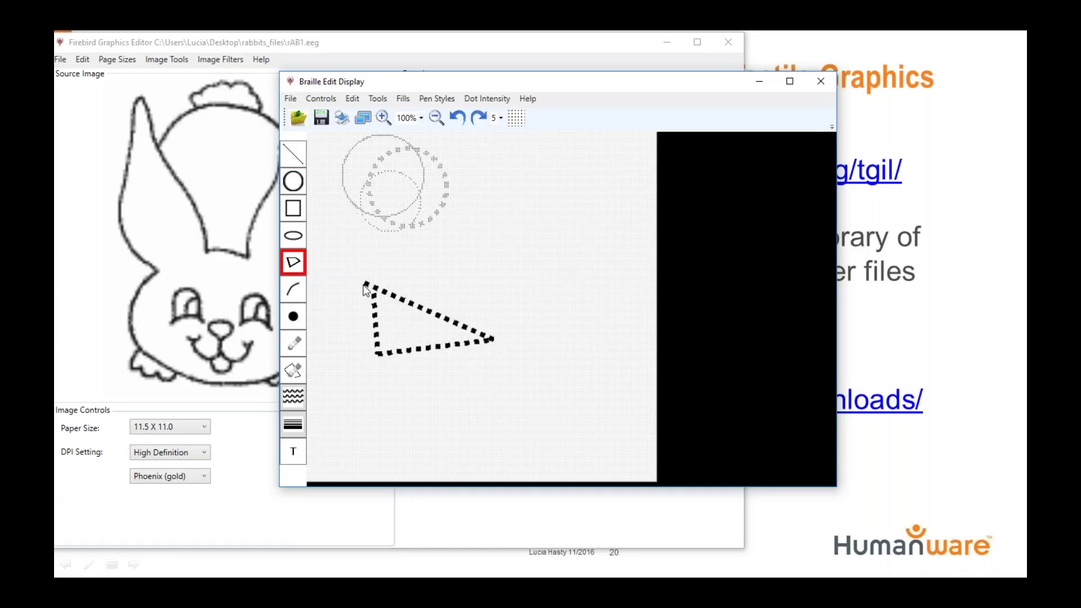
click(374, 294)
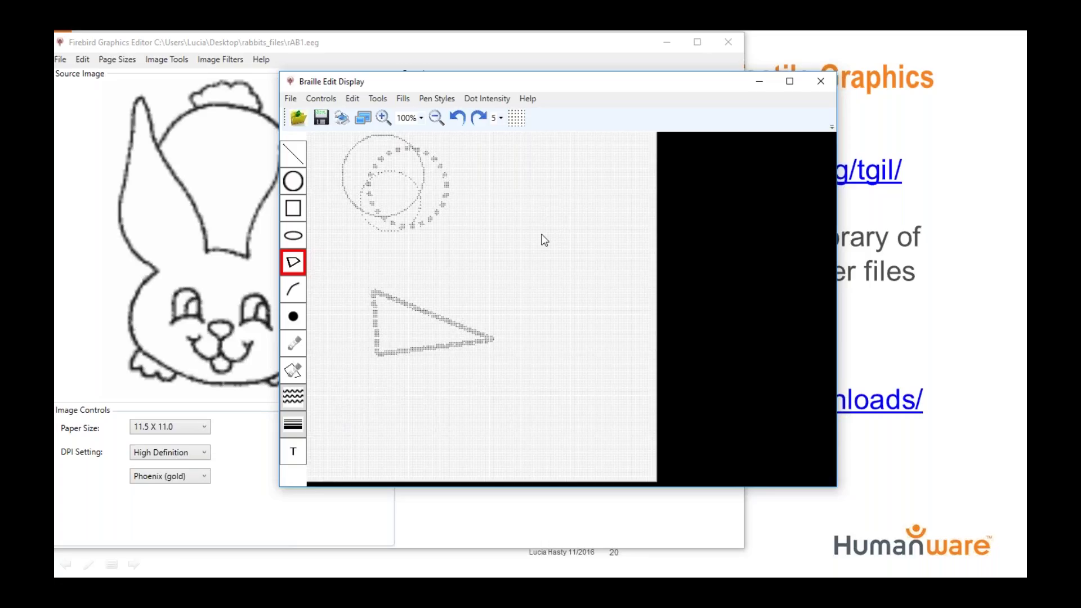
- Place a few single dots inside the triangle with the dot tool
click(296, 318)
click(392, 321)
click(399, 336)
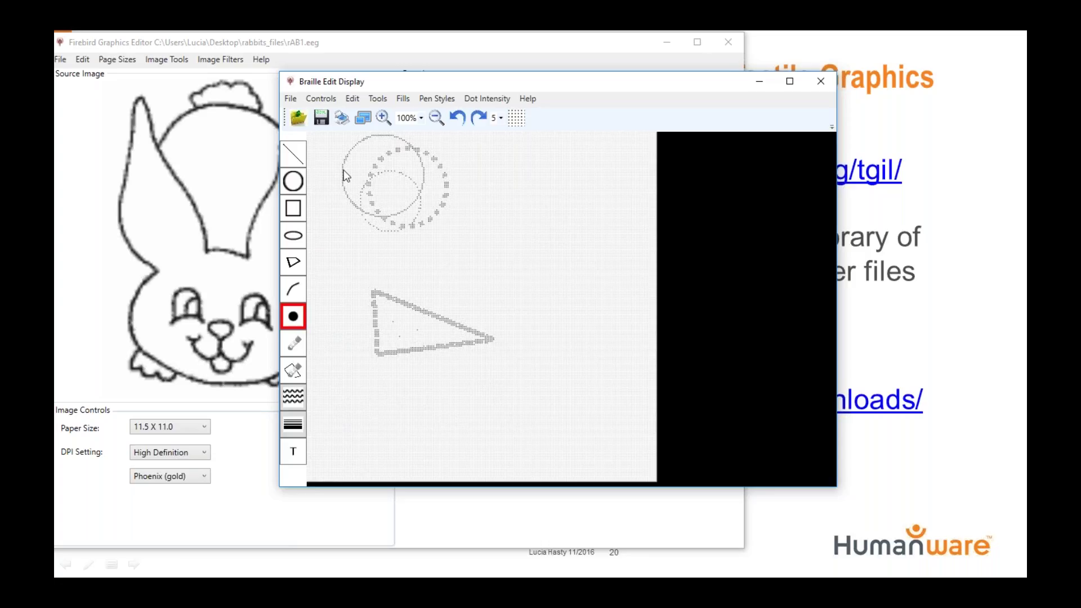
- Add more individual dots between the existing ones inside the triangle
click(385, 118)
click(385, 117)
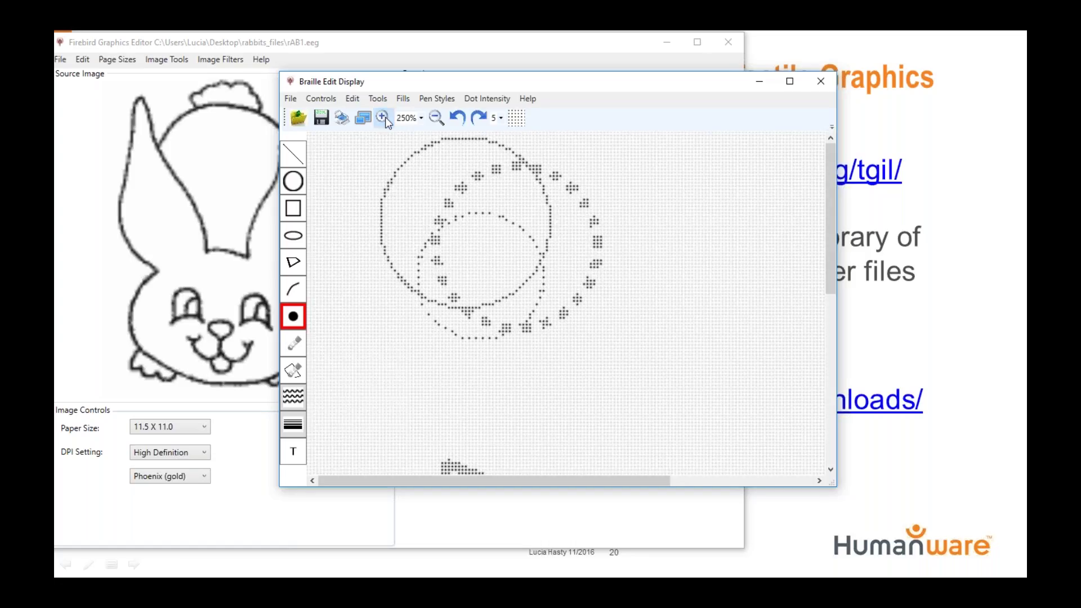
click(385, 117)
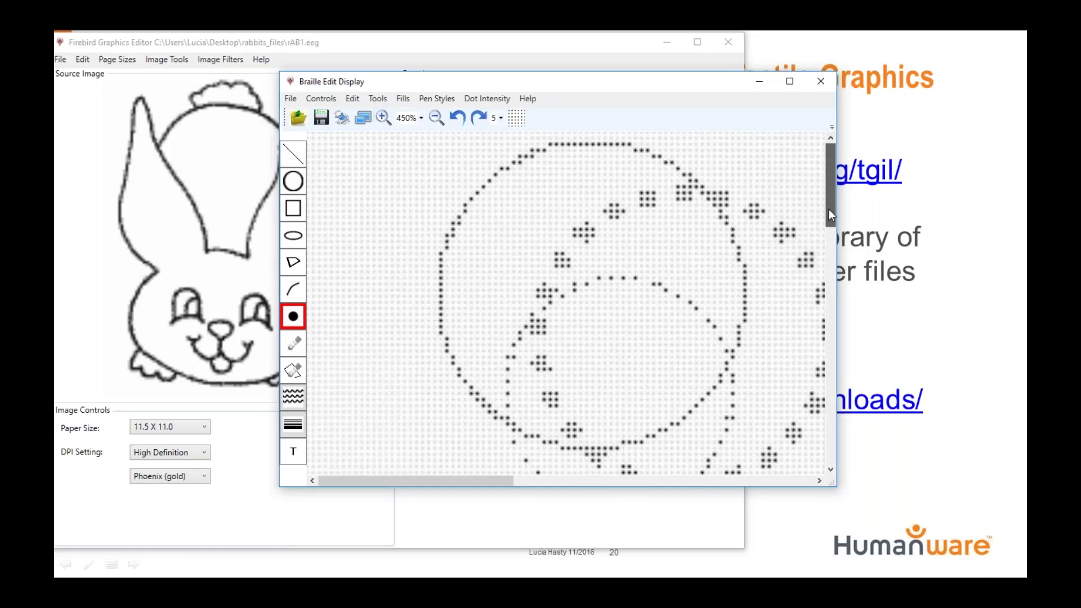
drag(829, 214, 836, 370)
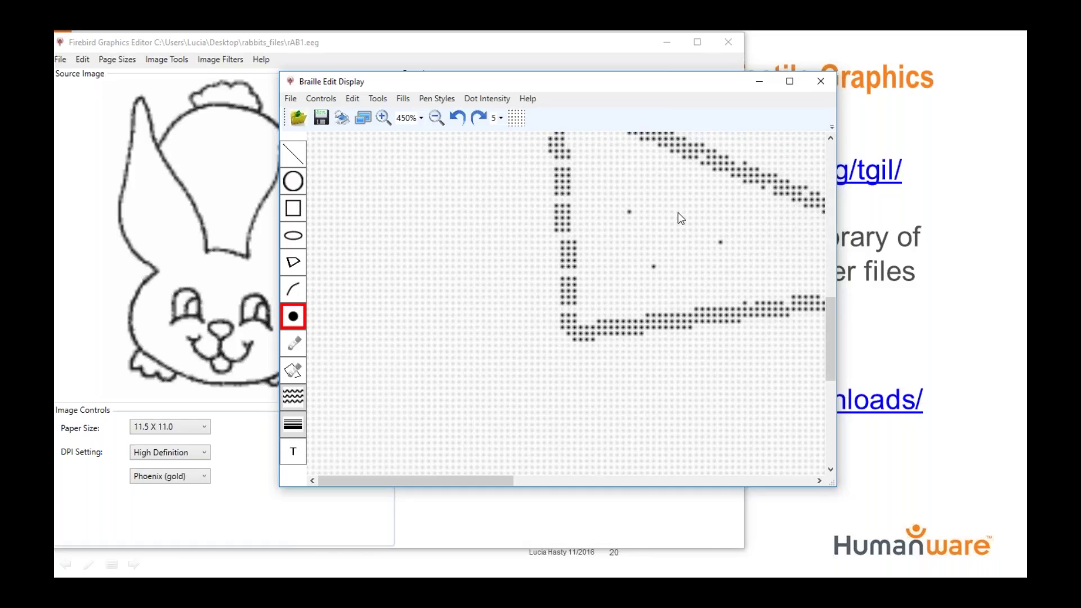
click(634, 248)
click(616, 236)
click(659, 242)
click(437, 118)
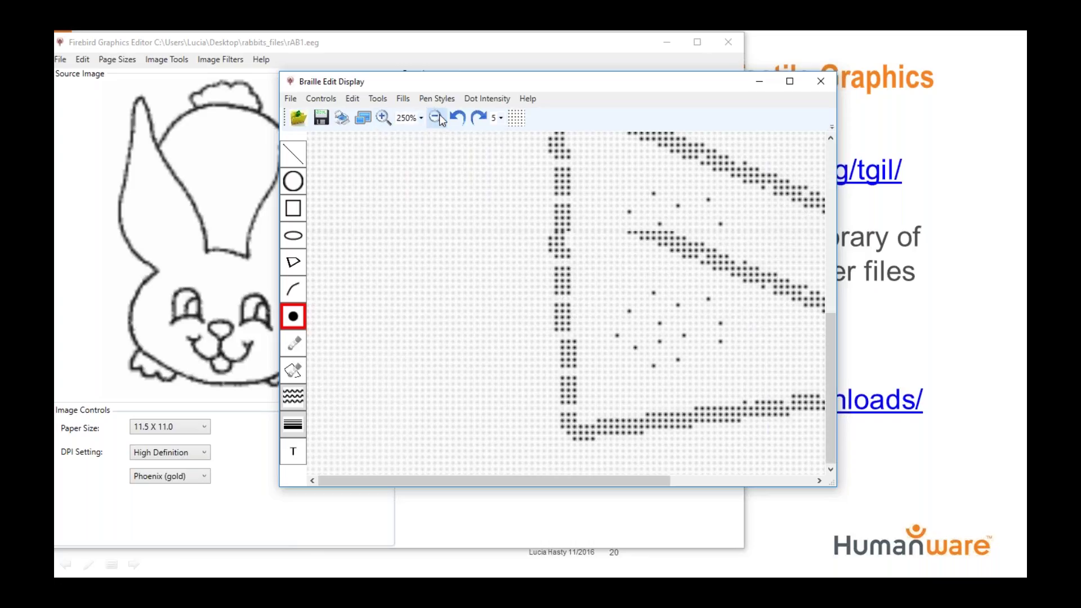
click(437, 117)
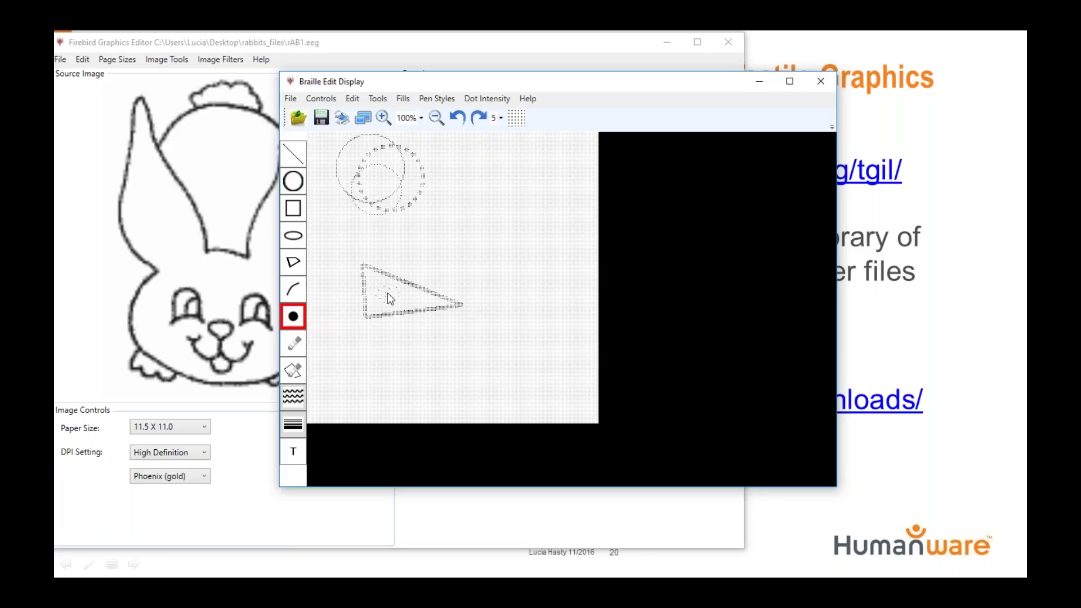
click(383, 118)
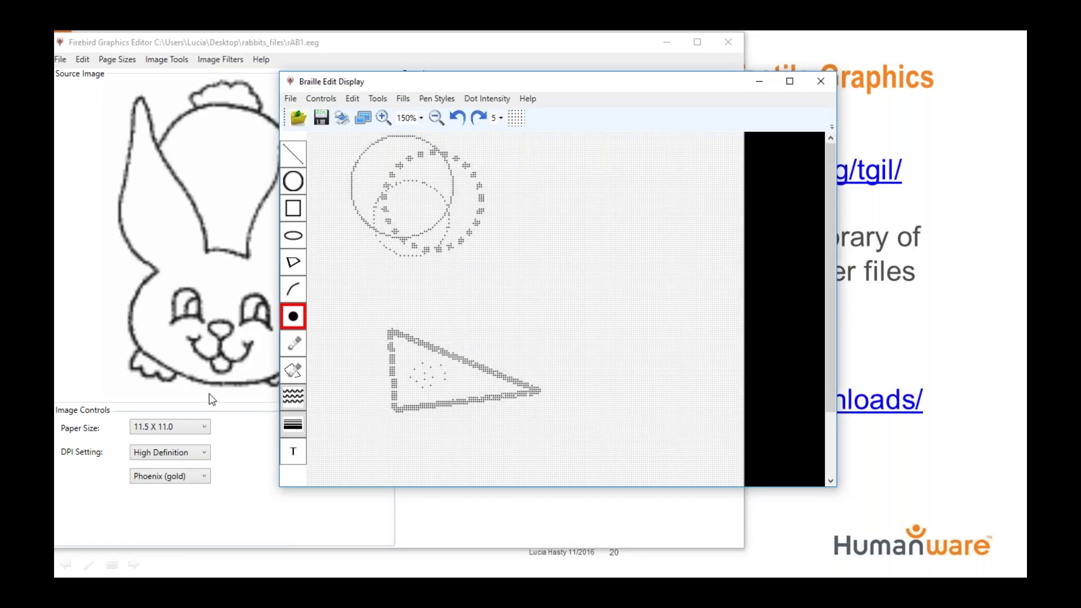
- Close the Braille Edit Display without saving the edited Braille image
key(alt+Tab)
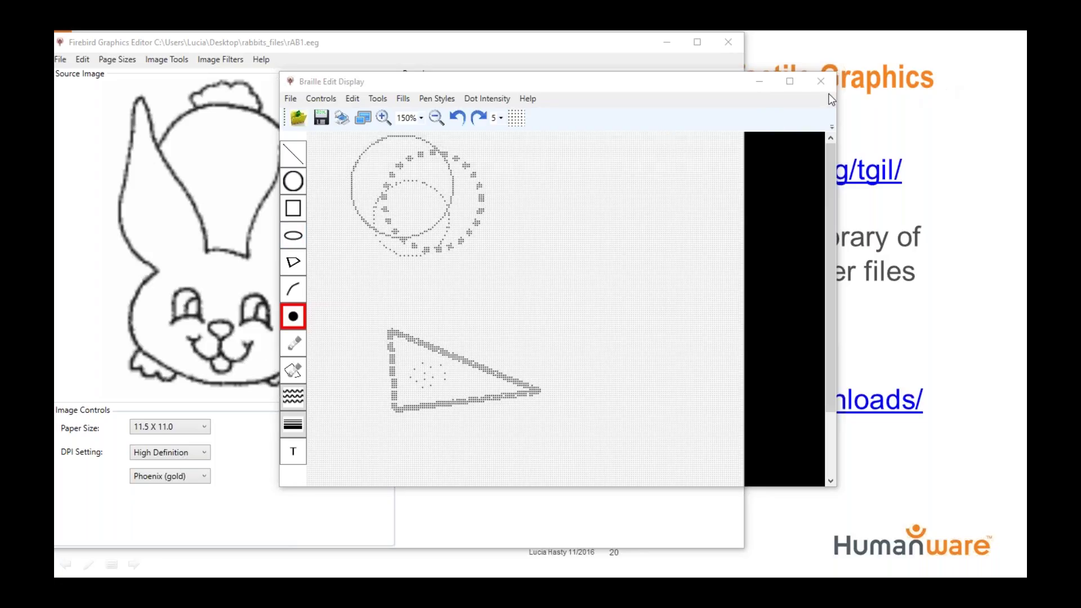
click(820, 83)
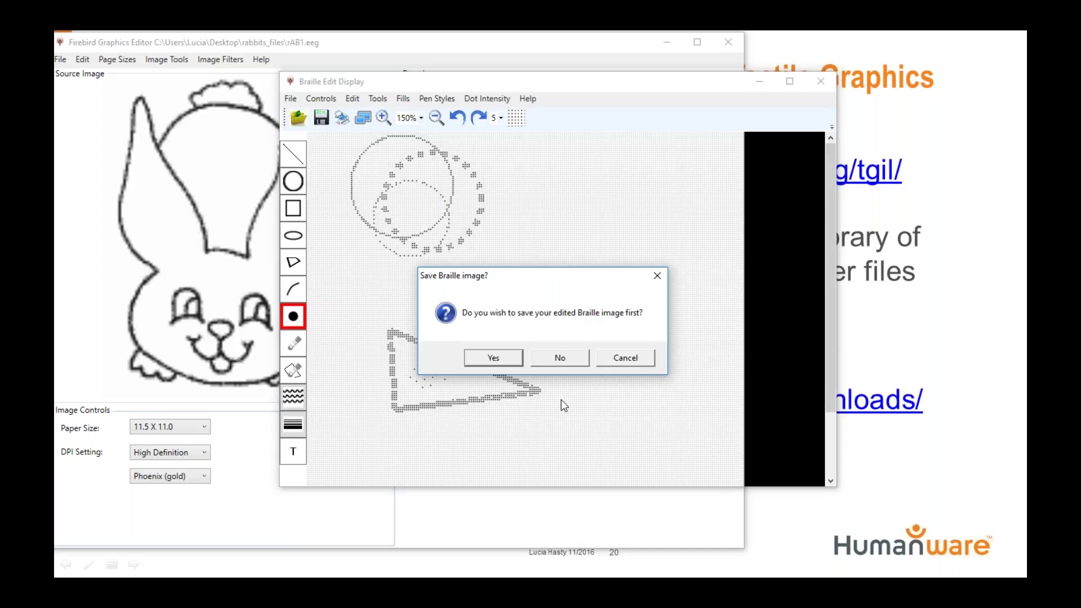
click(576, 357)
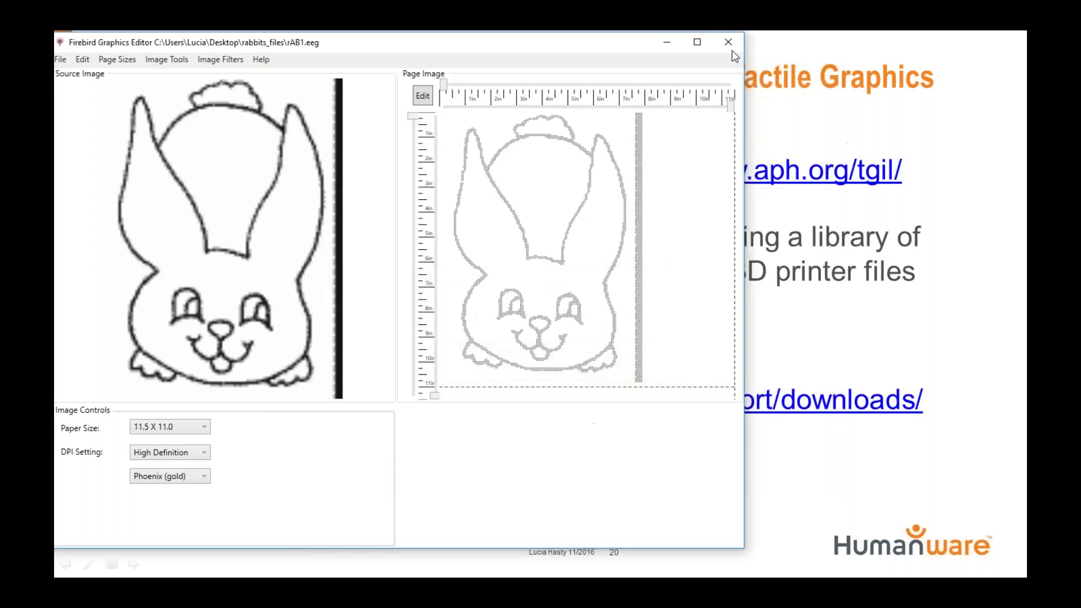